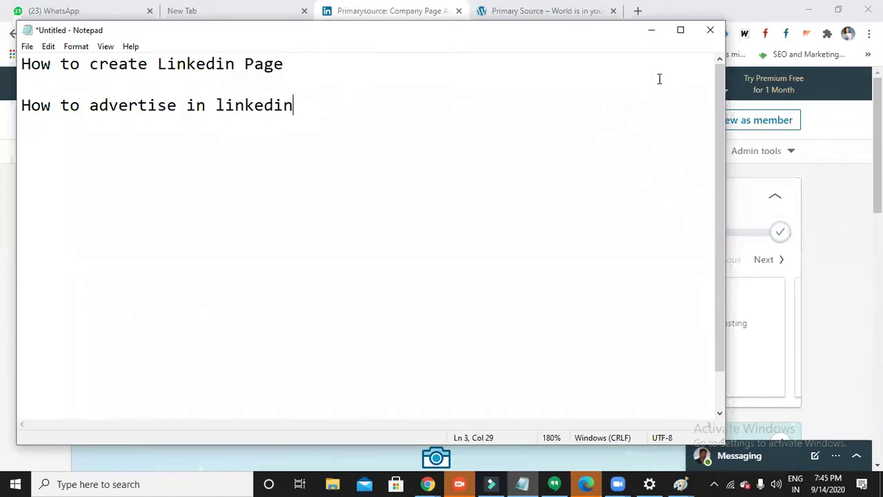
Minimize the notes window and open LinkedIn's advertising product from the Primarysource company page.
left_click(652, 35)
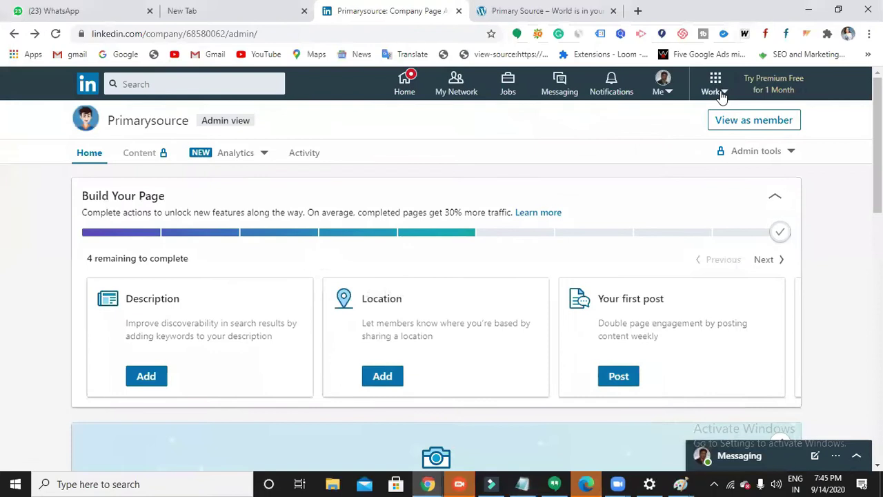
left_click(719, 91)
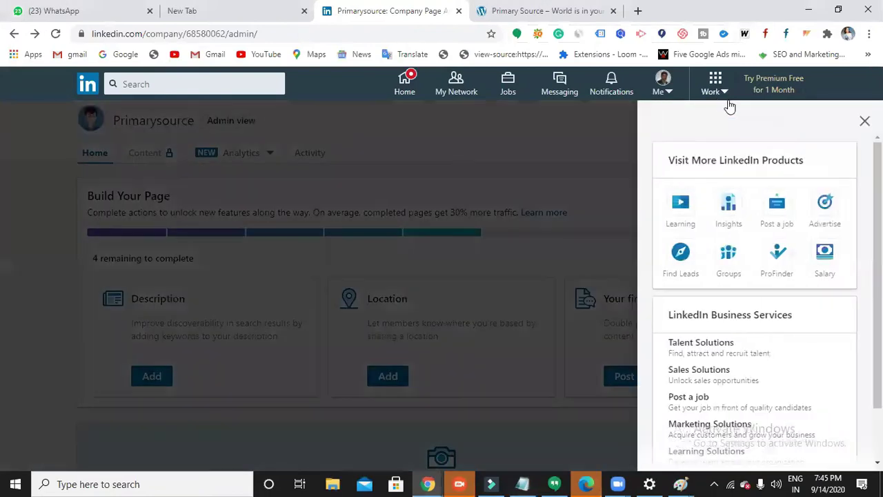
left_click(831, 209)
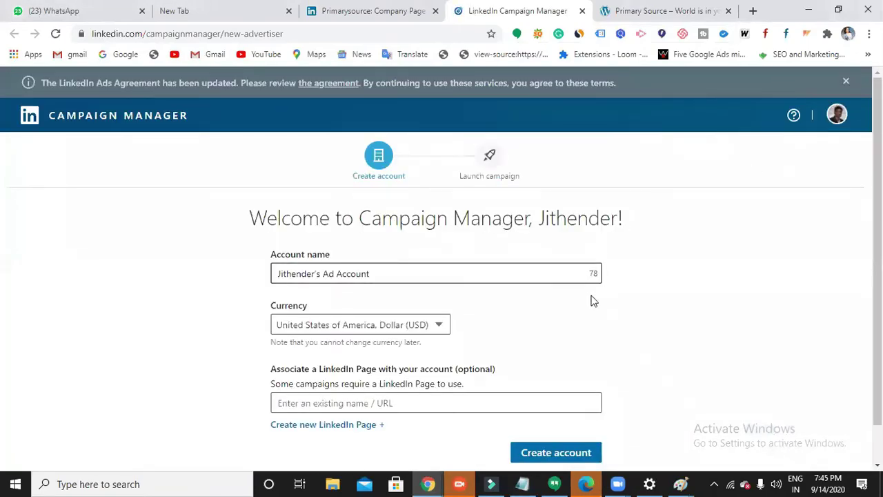
Switch to Paint and start a new blank picture, discarding the existing server diagram.
left_click(681, 484)
left_click(631, 430)
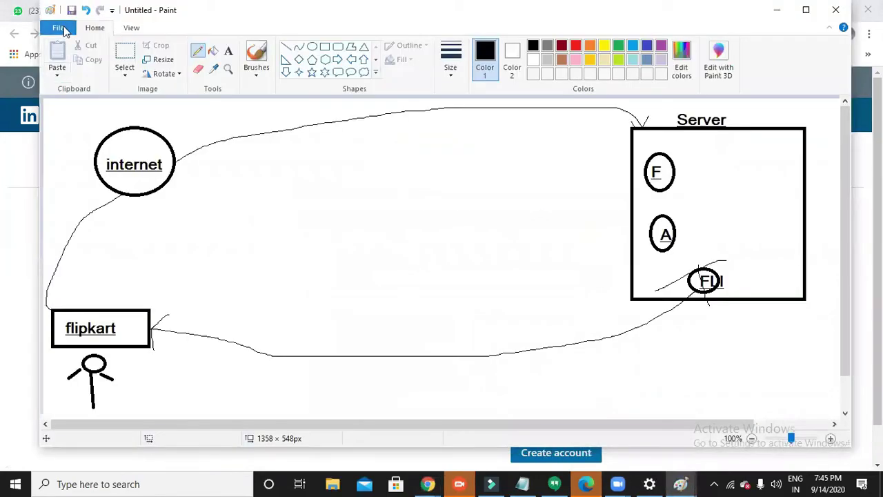
left_click(58, 28)
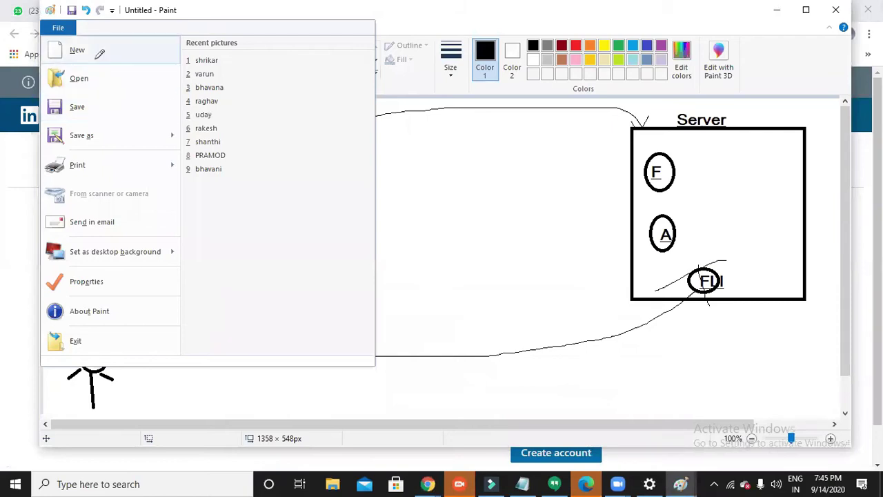
left_click(97, 52)
left_click(465, 235)
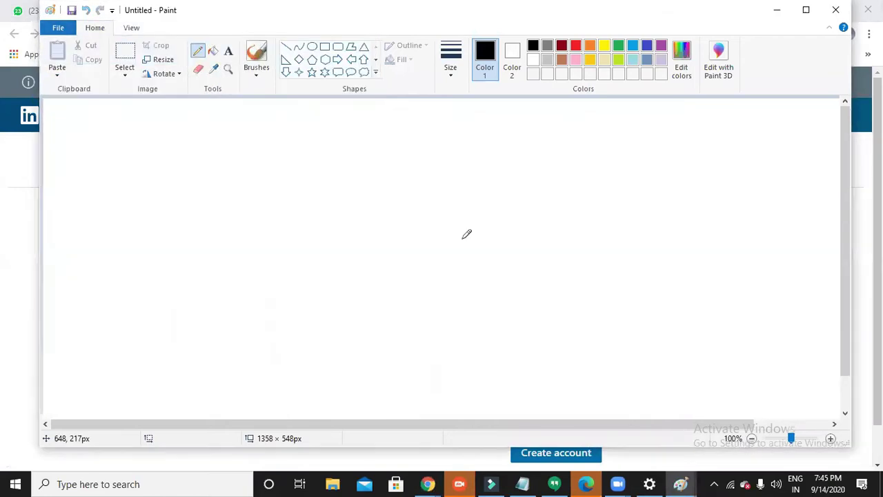
Draw a hierarchy of four rectangles: a small one above a wider one, with two separate boxes below.
left_click(325, 46)
mouse_move(297, 108)
left_mouse_down()
mouse_move(331, 138)
mouse_move(422, 172)
mouse_move(452, 161)
mouse_move(416, 144)
left_mouse_up()
left_click(399, 161)
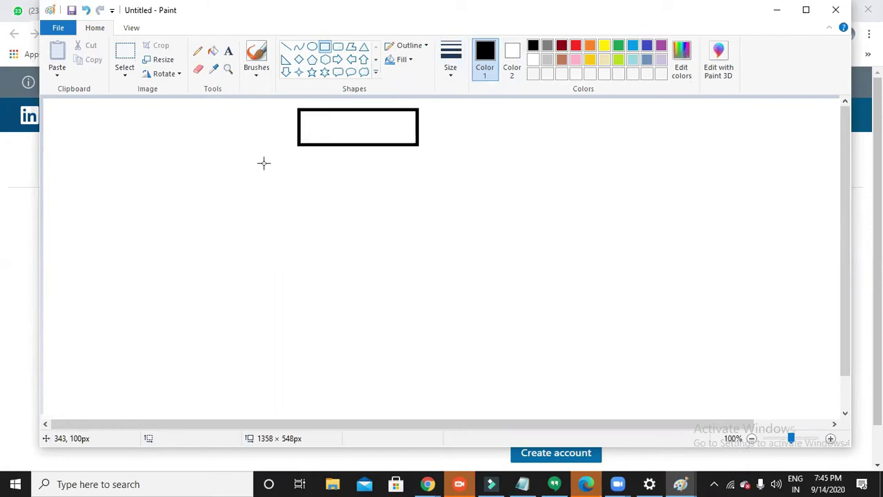
left_click_drag(247, 163, 479, 212)
left_click(550, 211)
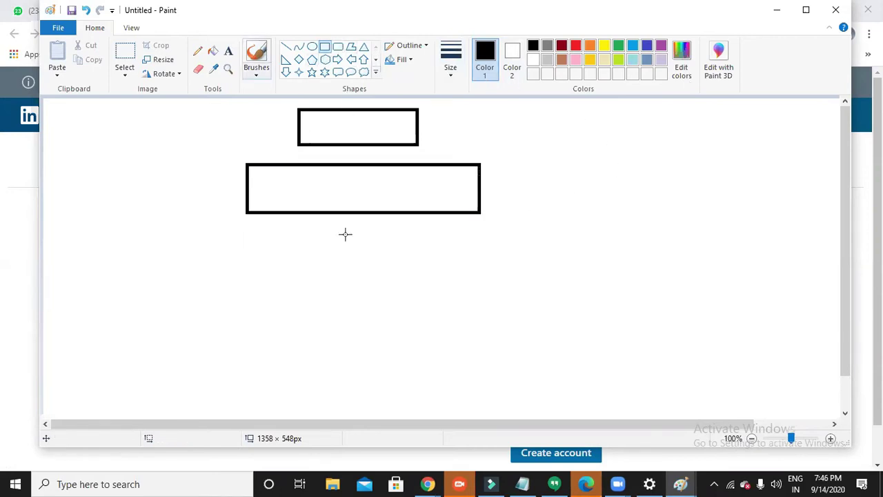
left_click_drag(155, 243, 244, 301)
left_click_drag(453, 245, 555, 299)
Label each of the two lower rectangles "Ads".
left_click(229, 50)
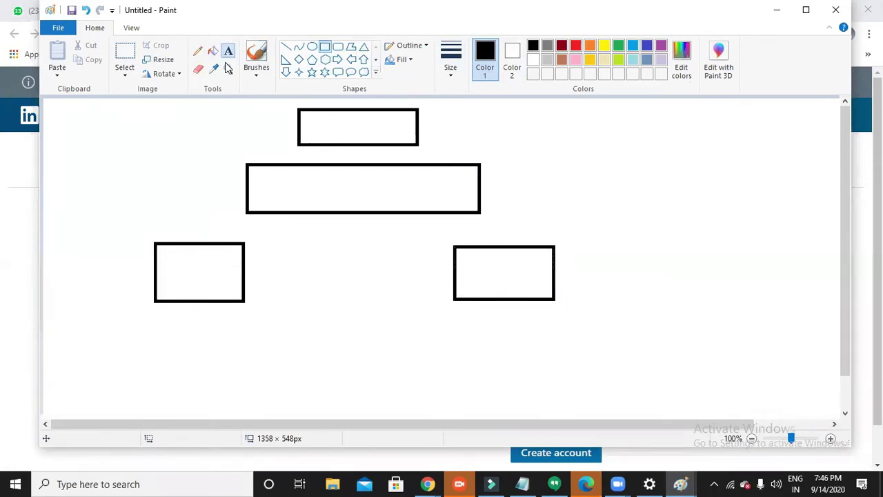
left_click(167, 277)
type("Ads")
left_click(462, 274)
left_click(464, 276)
type("Ads")
Label the wide middle rectangle "Campaign group" and the small upper rectangle "Account".
left_click(331, 219)
left_click(296, 186)
type("Camp")
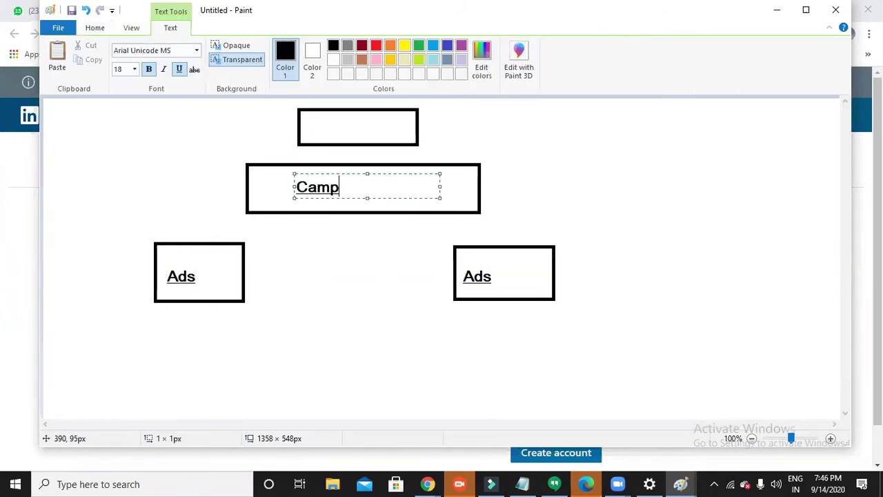
type("aign group")
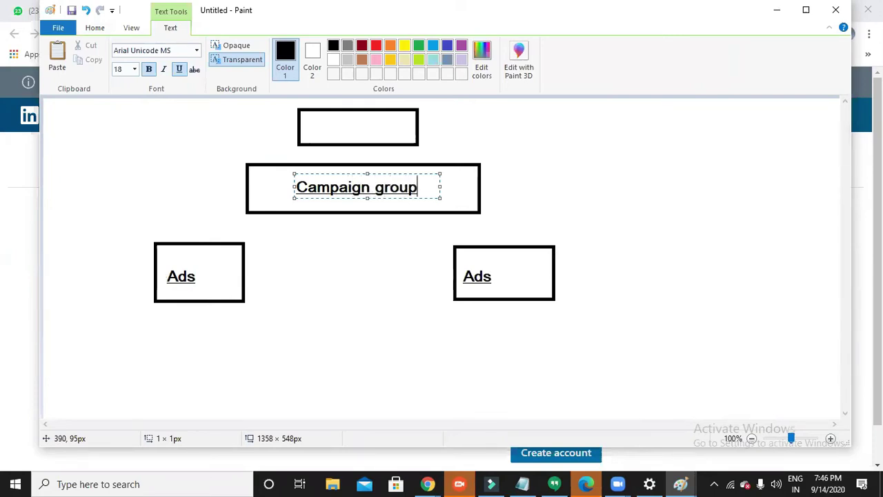
left_click(315, 135)
left_click(316, 129)
left_click(316, 129)
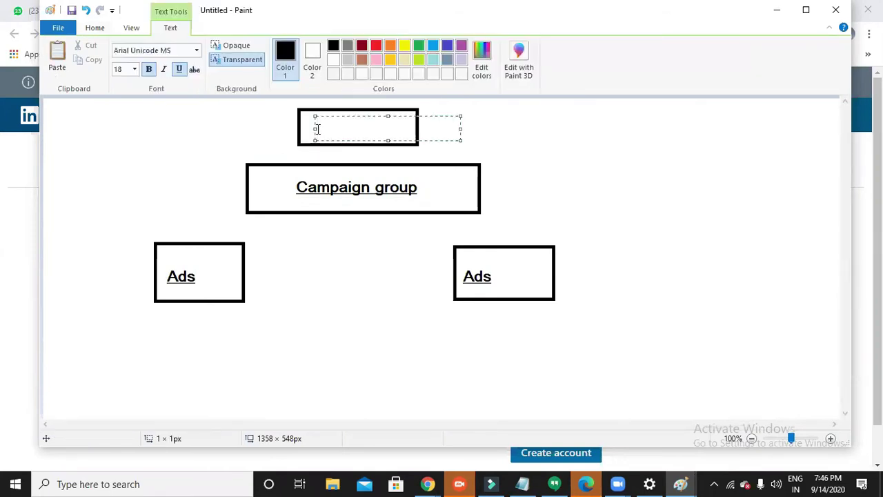
type("Account")
left_click(553, 213)
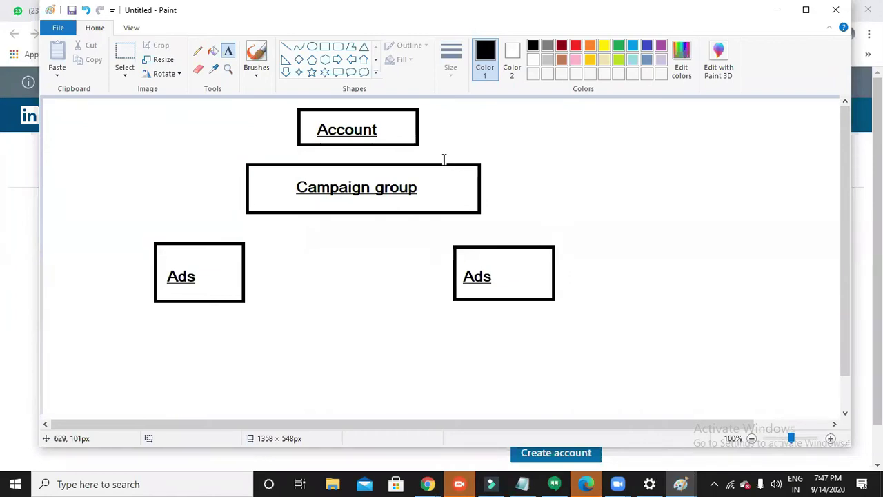
Switch back to LinkedIn Campaign Manager in Chrome and replace the default account name with the advertiser's name.
key("alt+Tab")
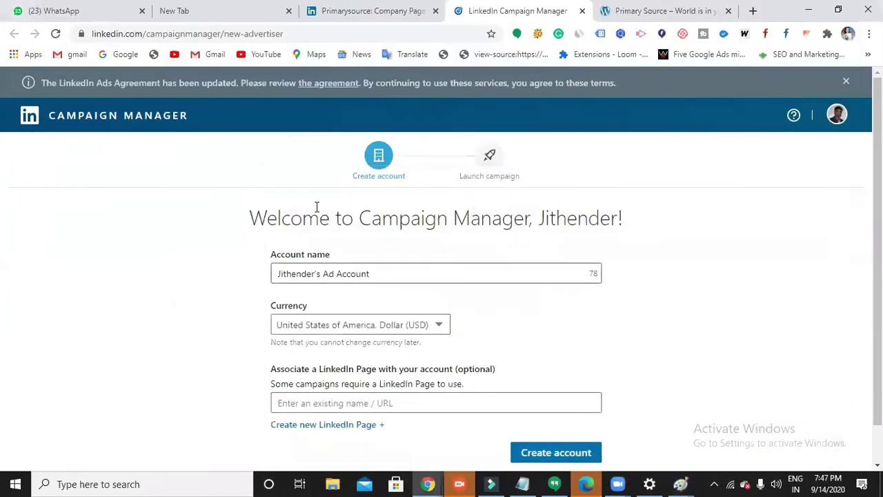
left_click(422, 272)
key("BackSpace")
key("BackSpace")
key("BackSpace")
key("BackSpace")
key("BackSpace")
key("BackSpace")
key("BackSpace")
key("BackSpace")
key("BackSpace")
key("BackSpace")
key("BackSpace")
key("BackSpace")
key("BackSpace")
key("BackSpace")
key("BackSpace")
key("BackSpace")
key("BackSpace")
key("BackSpace")
key("BackSpace")
key("BackSpace")
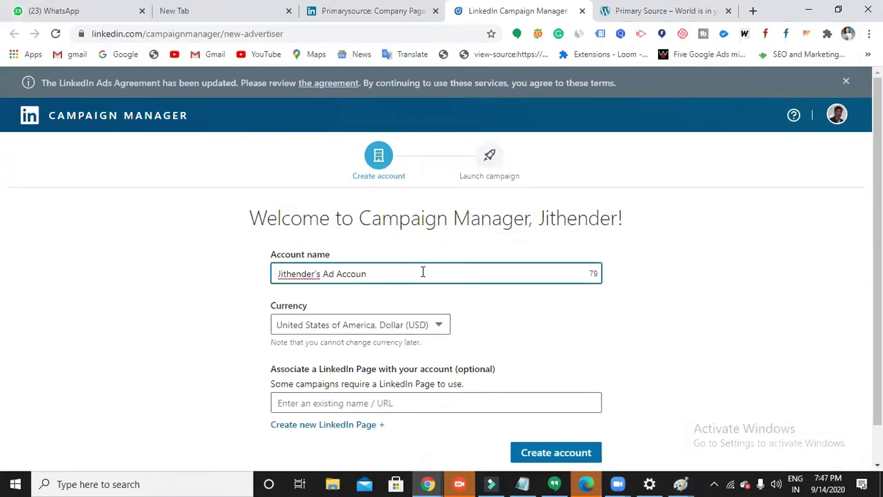
type("Krisdhna")
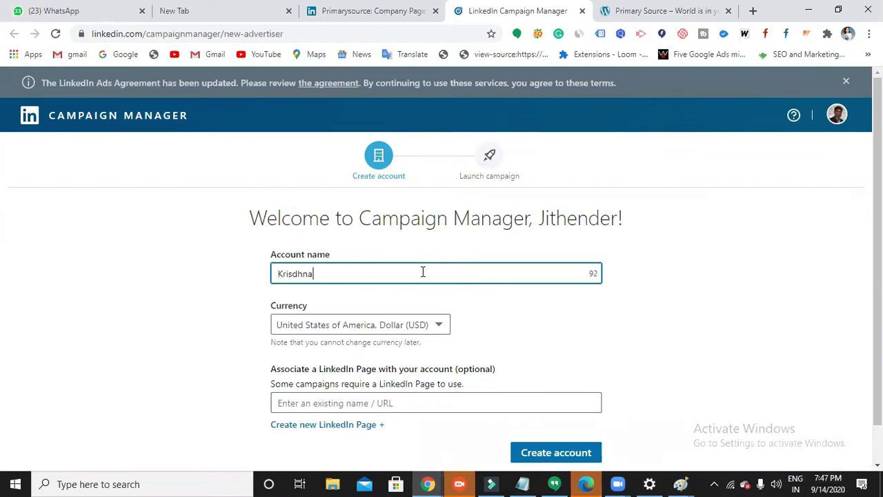
key("BackSpace")
key("BackSpace")
key("BackSpace")
key("BackSpace")
type("hna")
Set the ad account's currency to India, Rupee (INR).
left_click(379, 325)
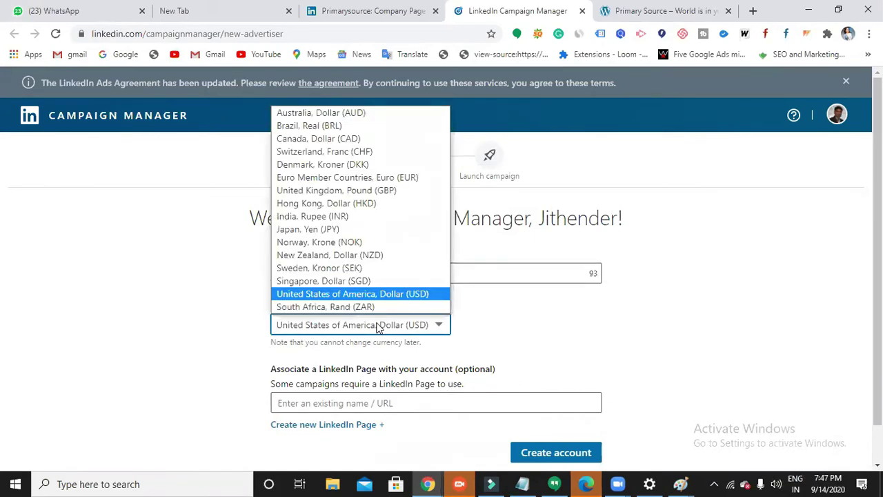
left_click(350, 216)
scroll(356, 317, "down", 1)
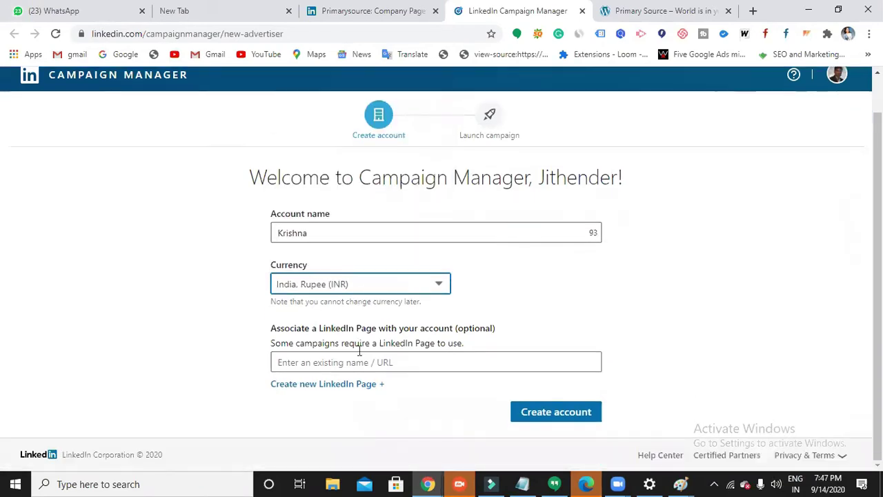
Associate the Primarysource newspaper page with the ad account and create the account.
left_click(358, 364)
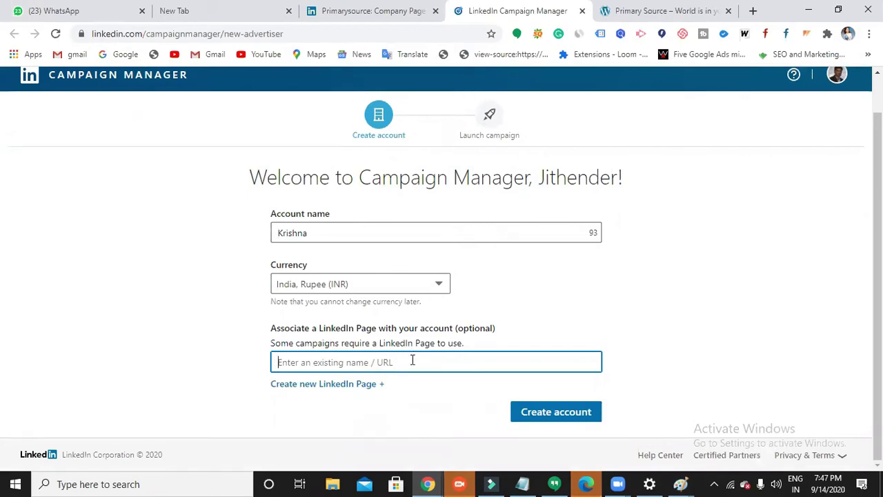
type("pr")
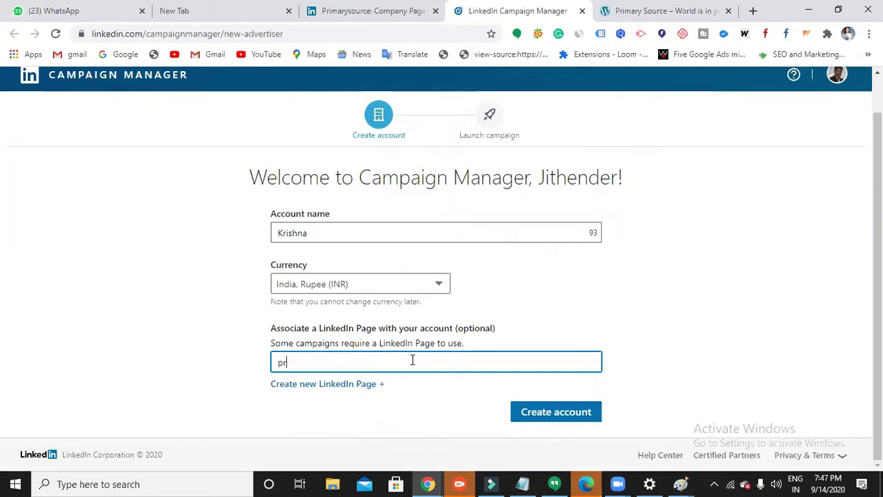
type("imarysource")
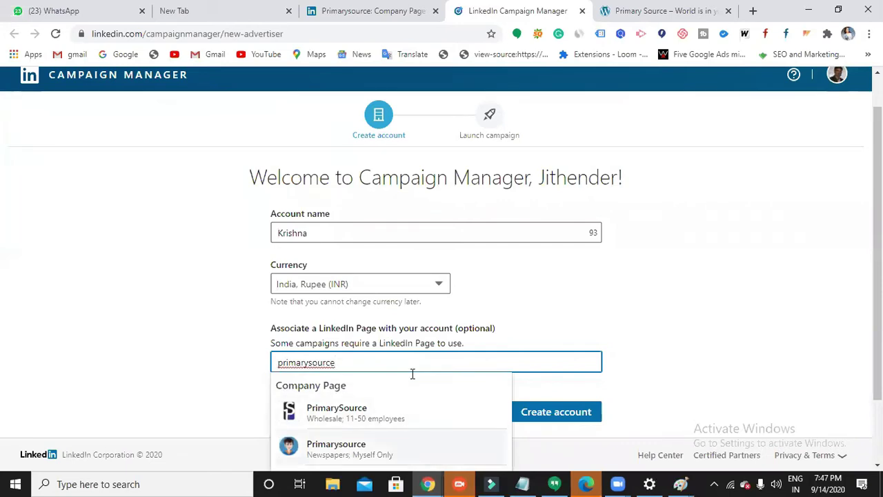
key("Return")
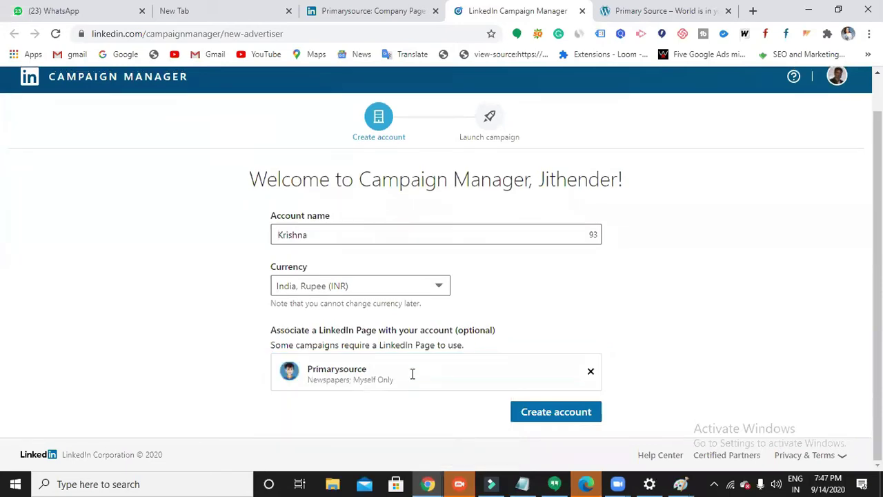
left_click(512, 404)
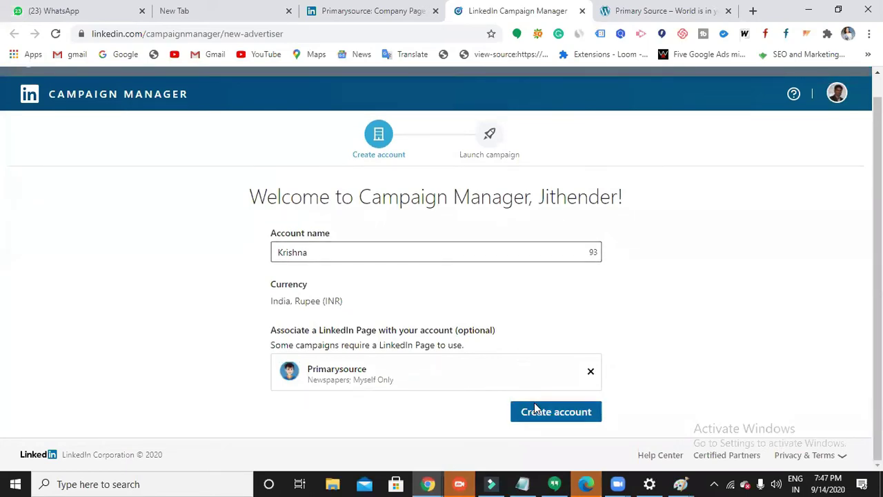
left_click(536, 410)
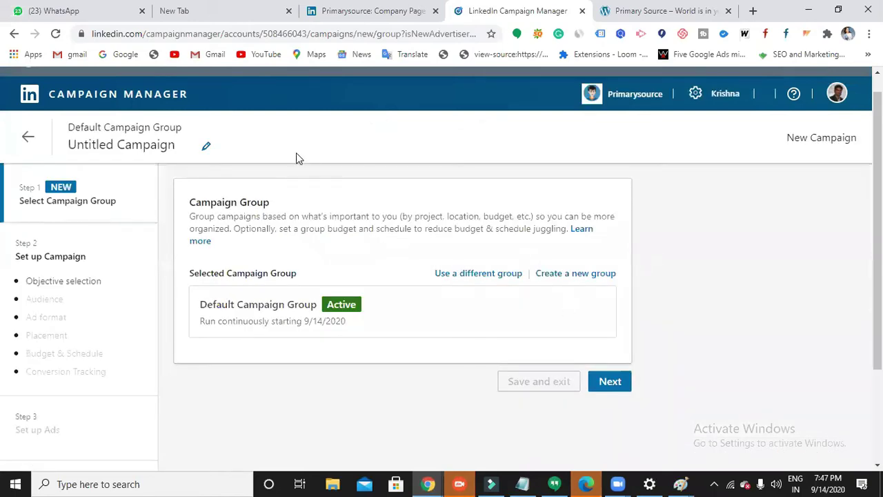
Rename the untitled campaign "First Campaign Group" and continue to campaign setup with the default campaign group.
left_click(208, 150)
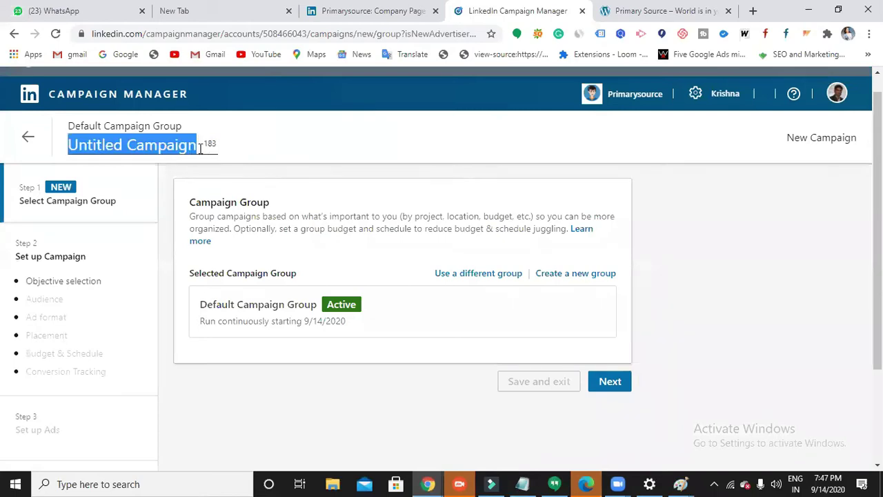
key("BackSpace")
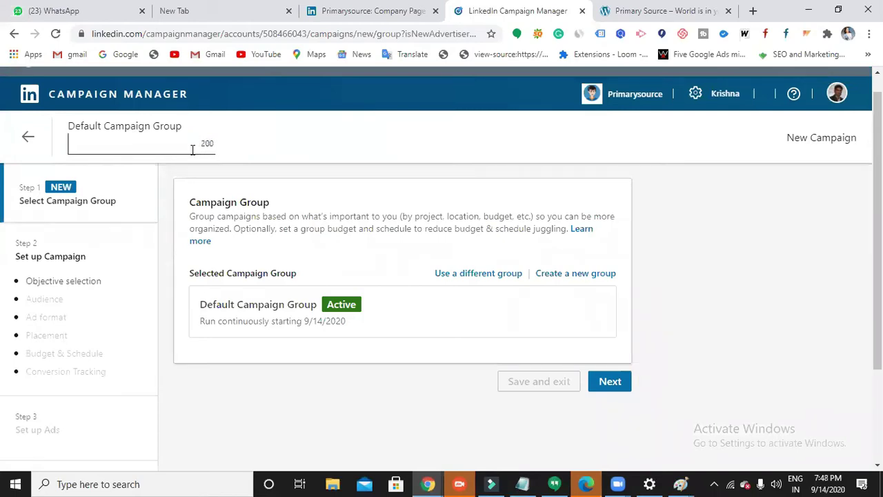
type("First Campaign ")
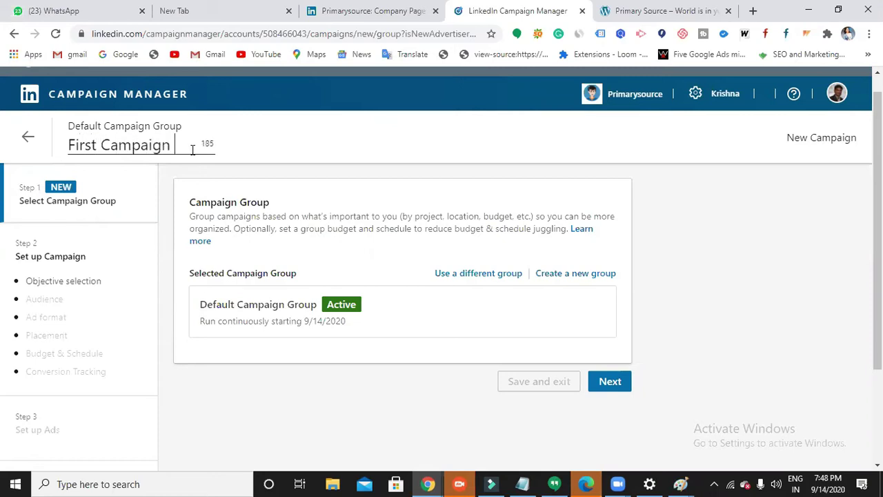
type("Group")
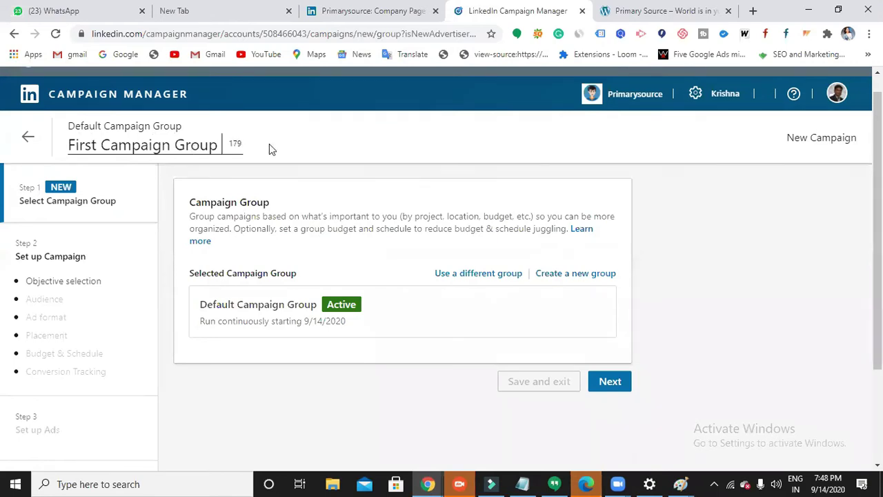
left_click(610, 381)
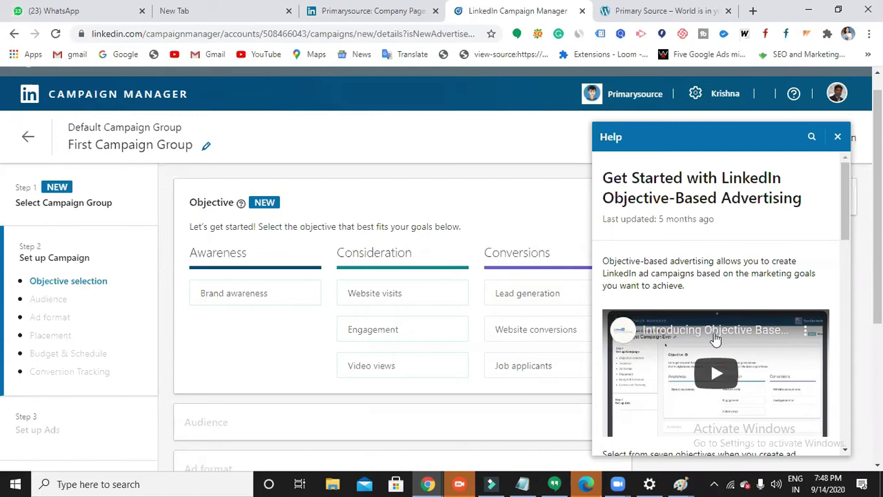
Close the help pane and choose Brand awareness as the campaign objective.
left_click(838, 136)
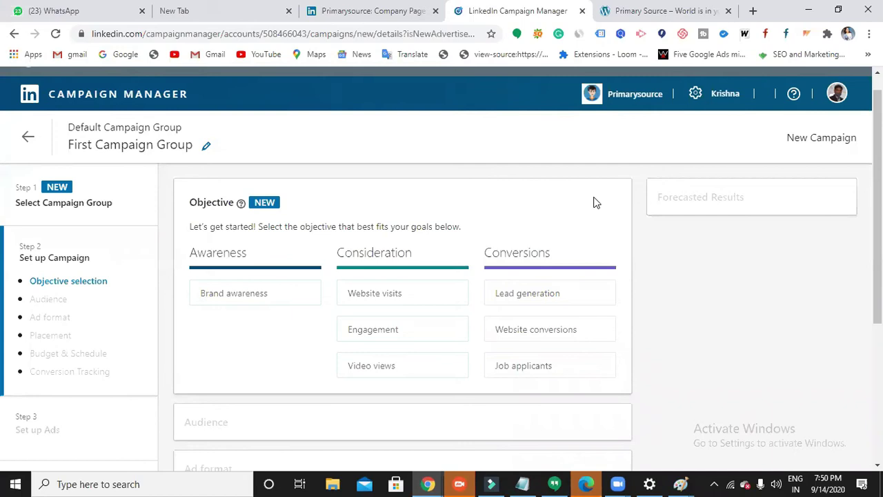
mouse_move(268, 293)
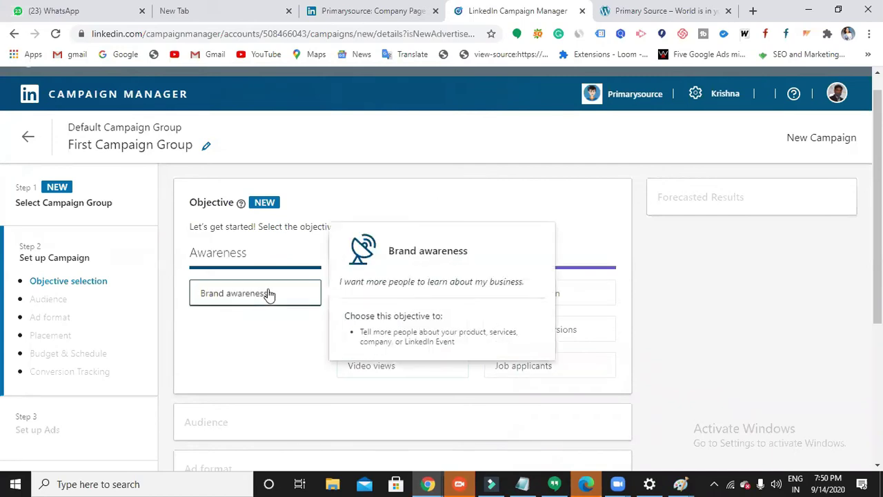
scroll(327, 200, "down", 2)
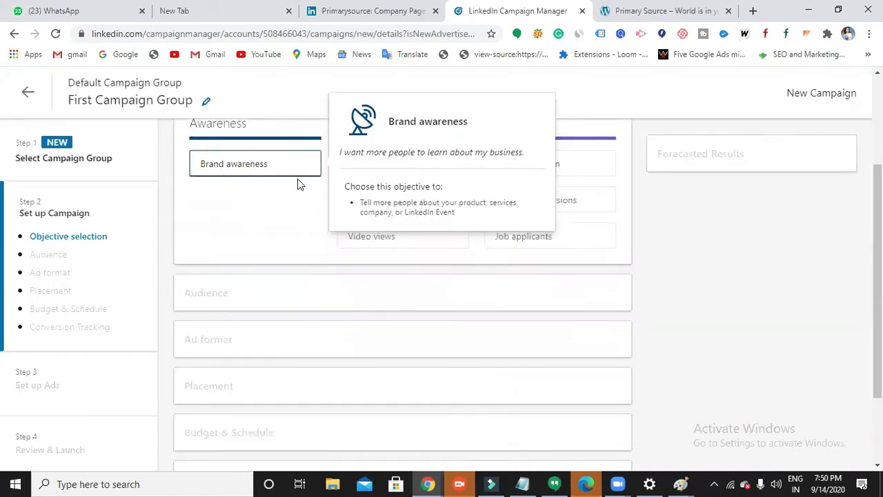
left_click(288, 165)
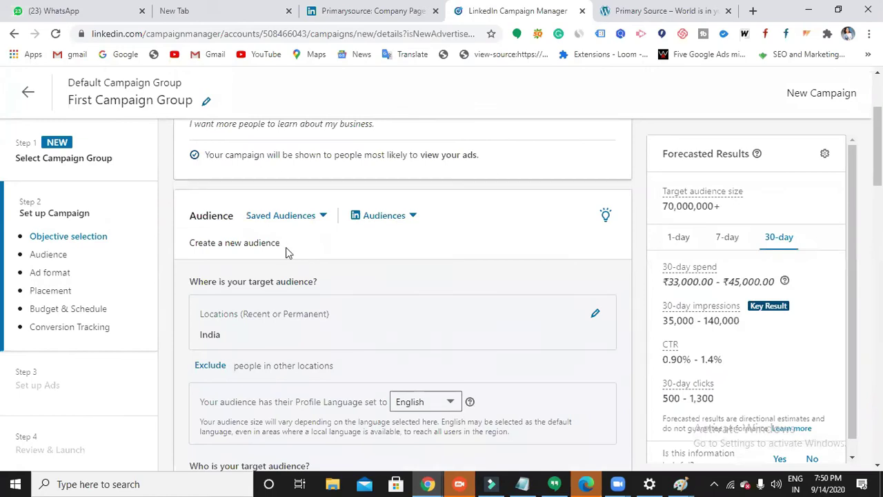
Add Hyderabad, Telangana, India to the campaign audience's target locations.
scroll(288, 253, "up", 2)
scroll(288, 254, "down", 2)
scroll(289, 254, "down", 1)
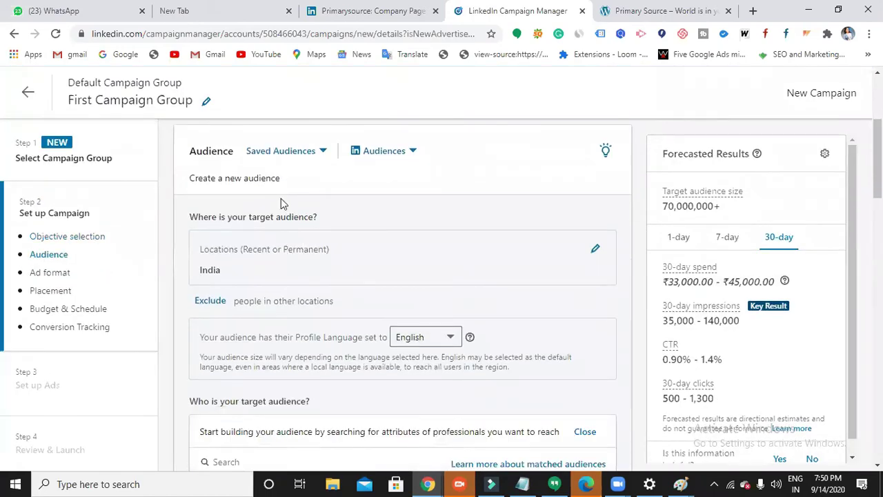
left_click(595, 252)
scroll(261, 172, "down", 2)
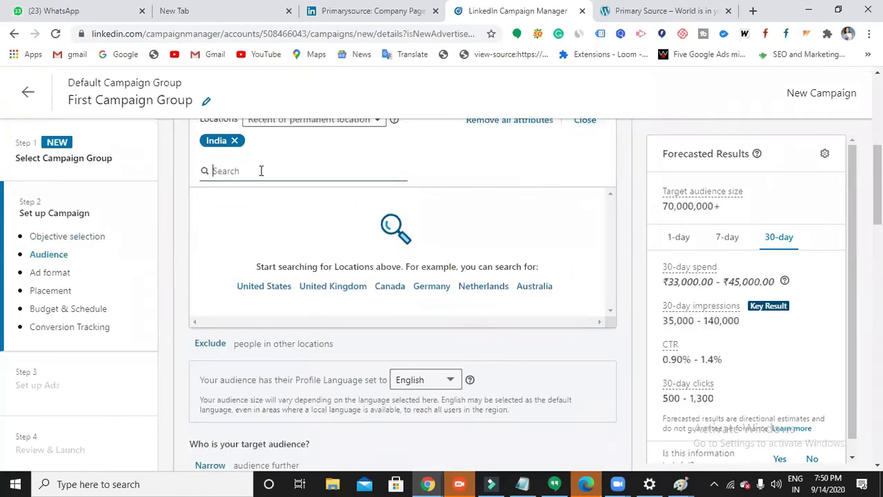
type("hydear")
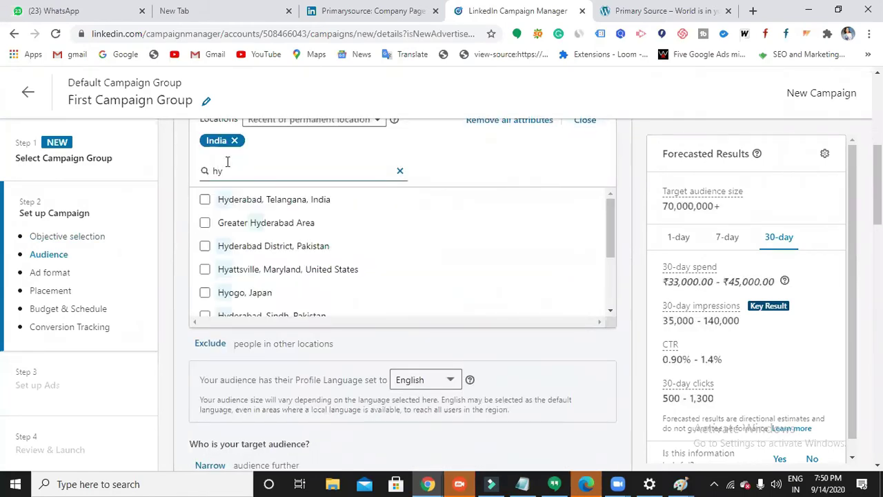
key("BackSpace")
key("BackSpace")
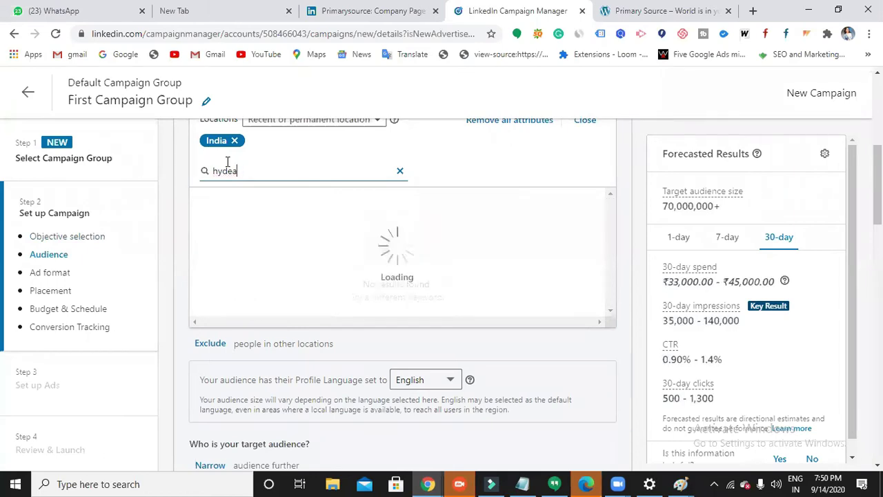
type("rabas")
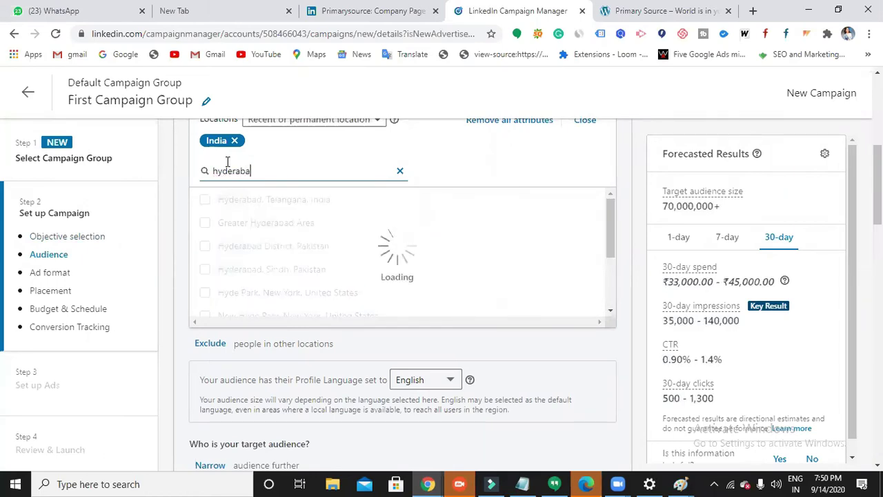
key("BackSpace")
type("d")
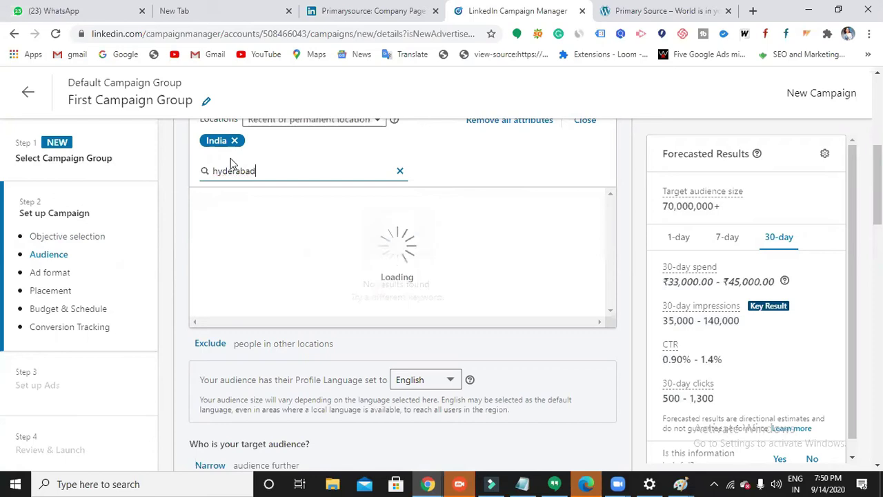
left_click(205, 200)
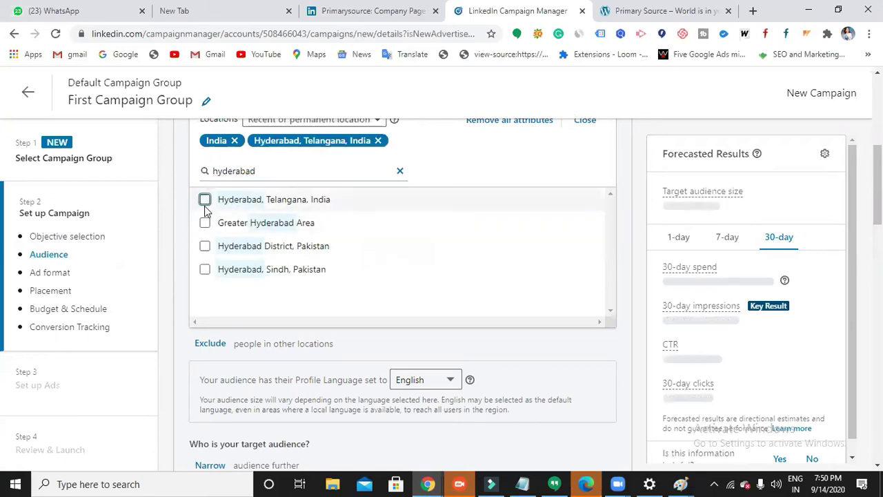
Remove India from the target locations, clear the location search and close the location editor.
left_click(235, 140)
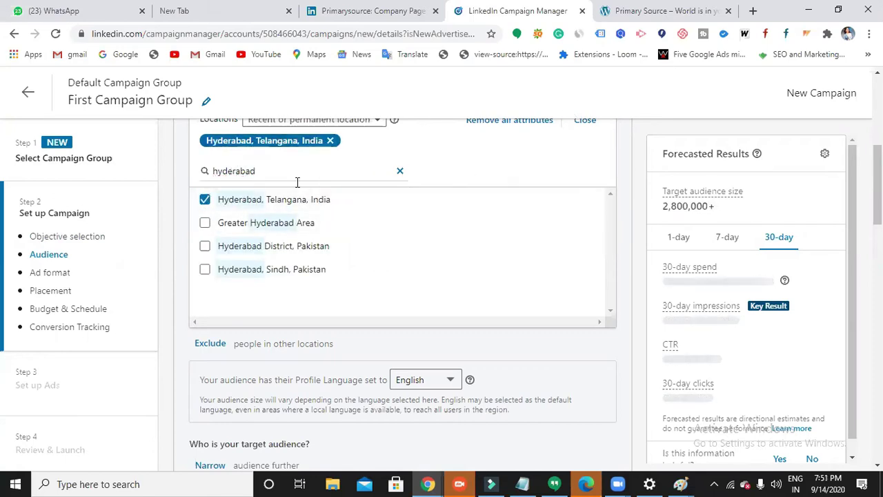
left_click(400, 172)
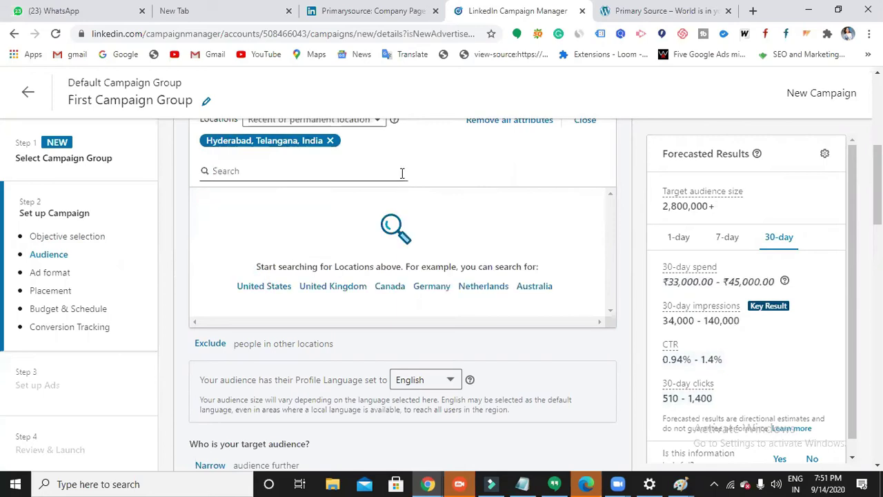
left_click(585, 119)
scroll(262, 356, "up", 3)
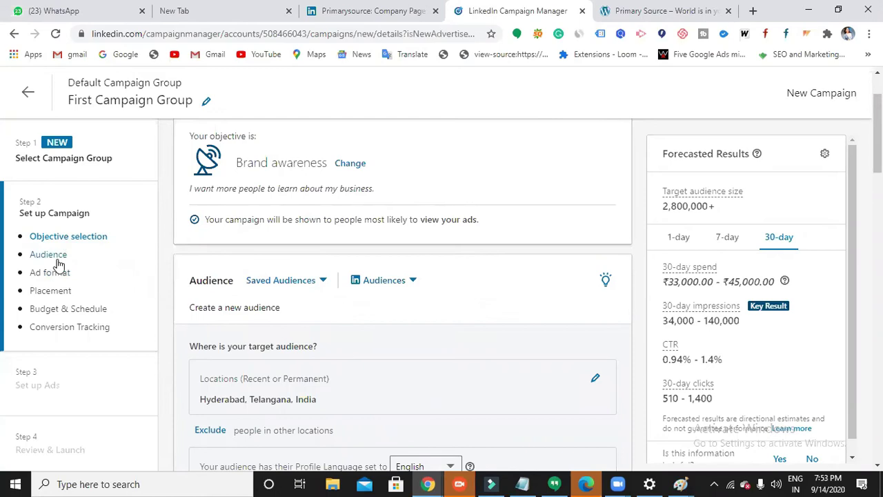
Find Accenture among the company name attributes and include it in the target audience.
scroll(323, 310, "down", 2)
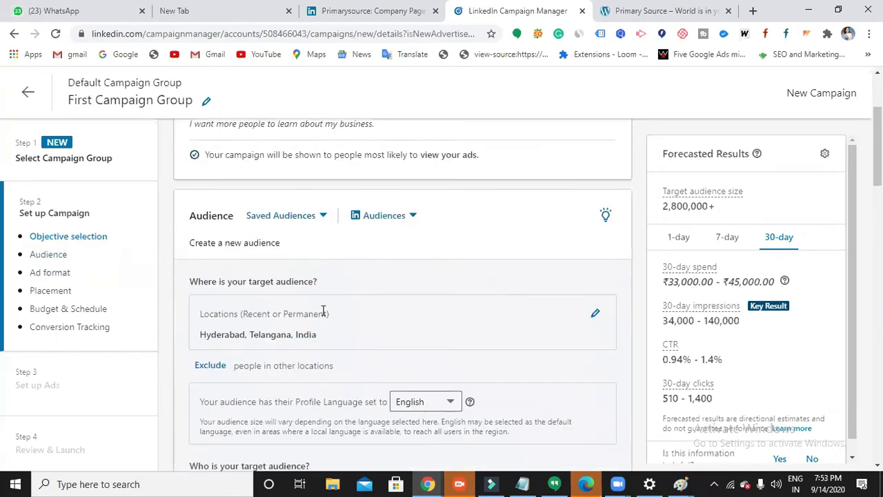
scroll(398, 253, "down", 4)
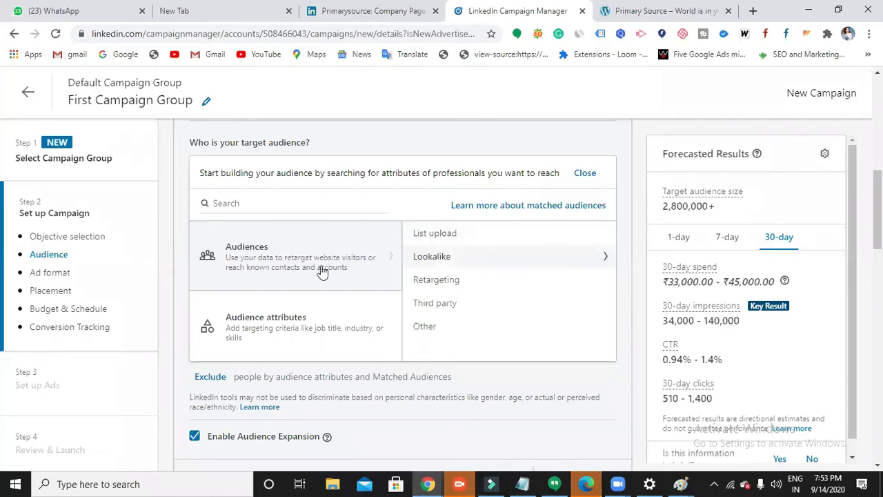
left_click(305, 330)
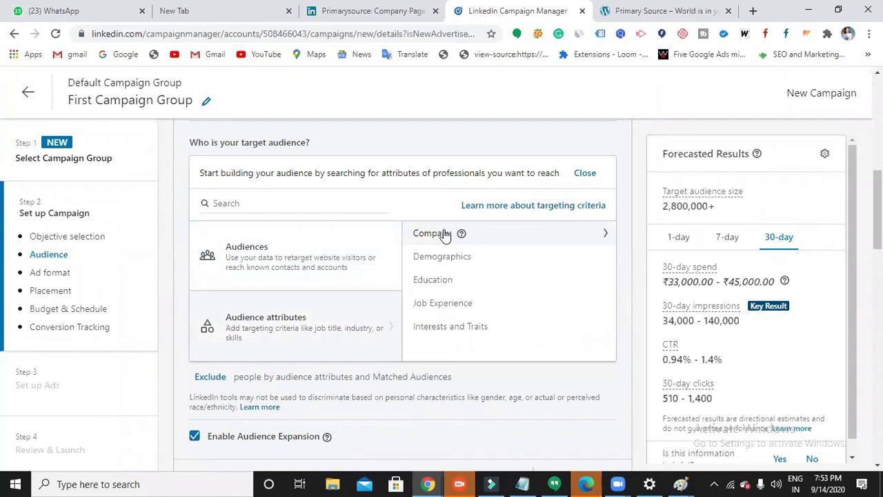
mouse_move(461, 237)
left_click(443, 243)
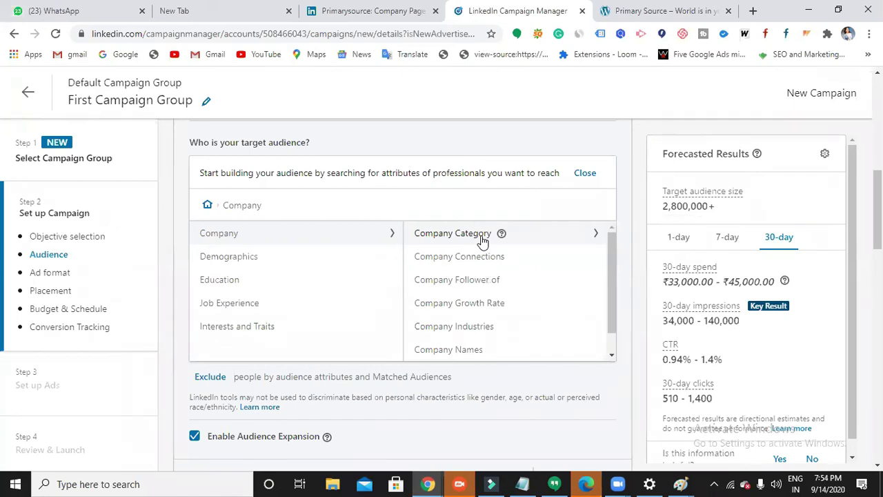
scroll(522, 325, "down", 1)
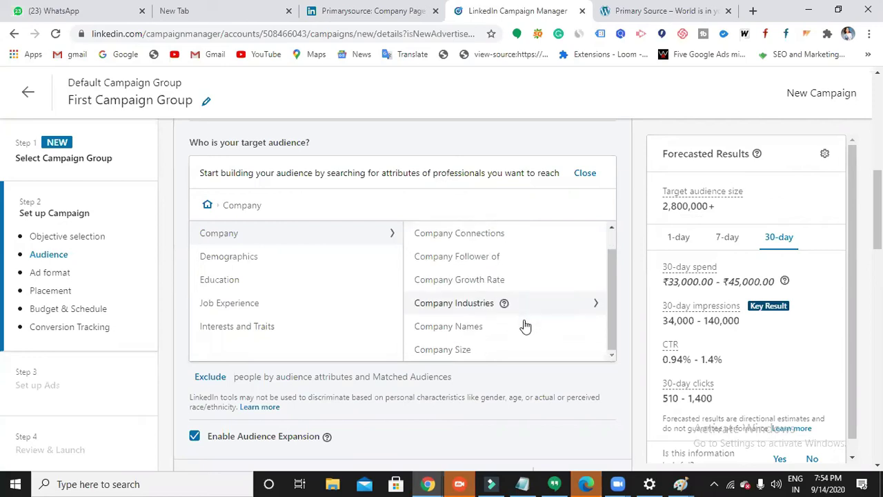
scroll(499, 348, "up", 1)
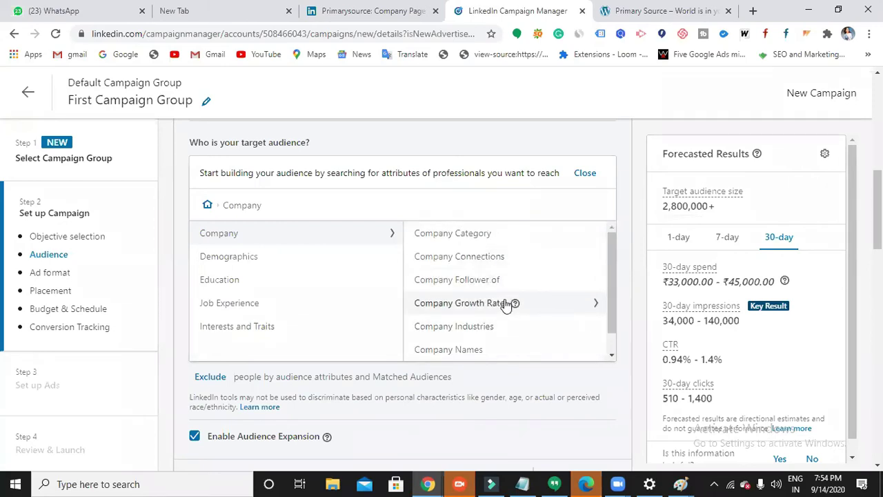
scroll(506, 304, "down", 1)
left_click(486, 327)
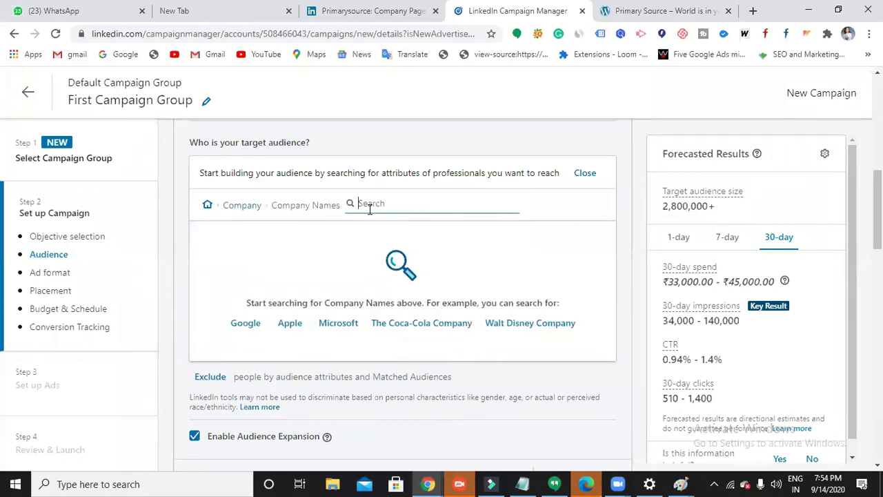
type("accenture")
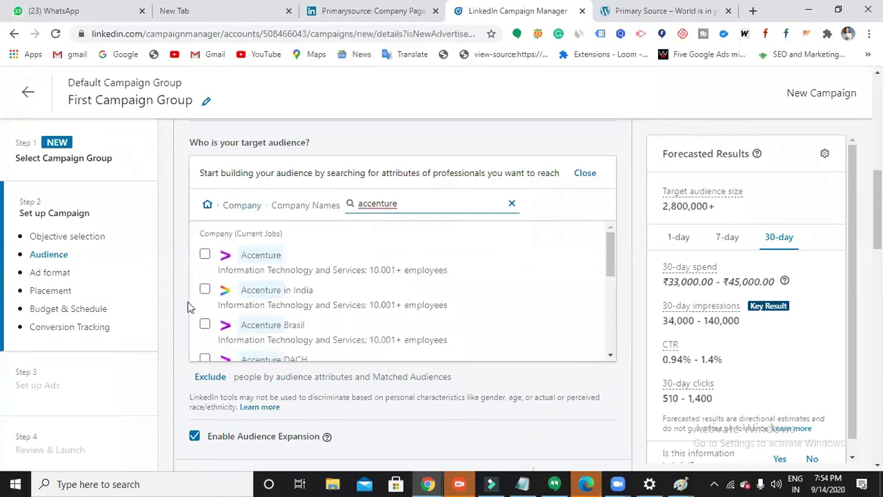
left_click(205, 255)
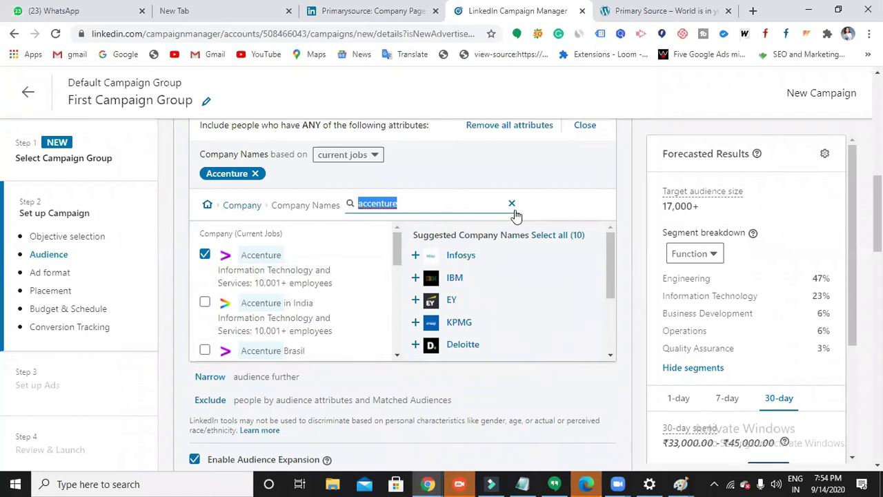
Review the company growth rate ranges available as audience attributes.
left_click(241, 206)
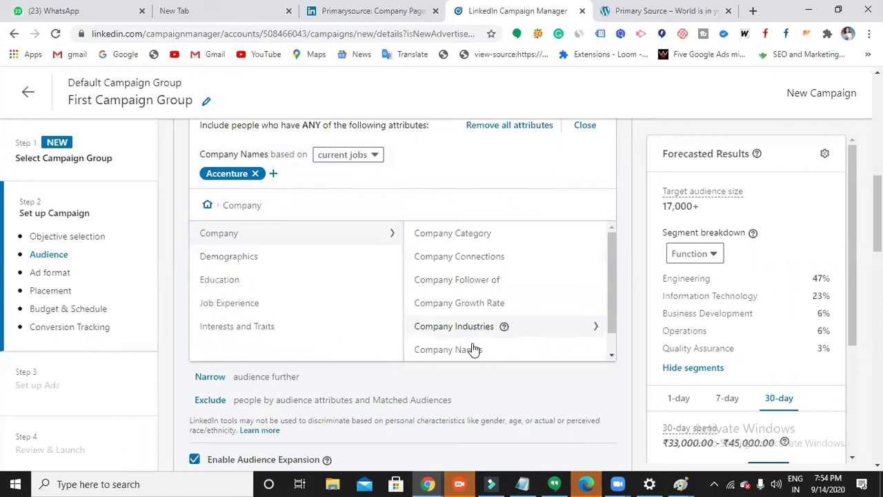
left_click(469, 305)
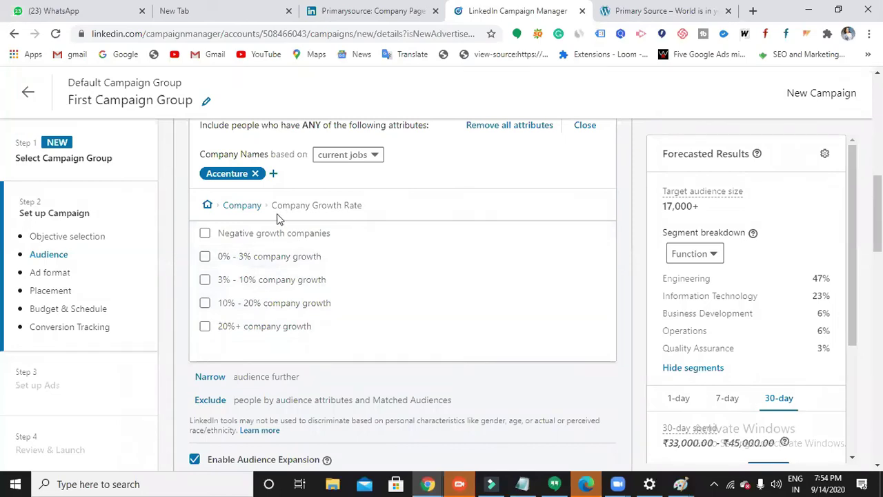
left_click(254, 209)
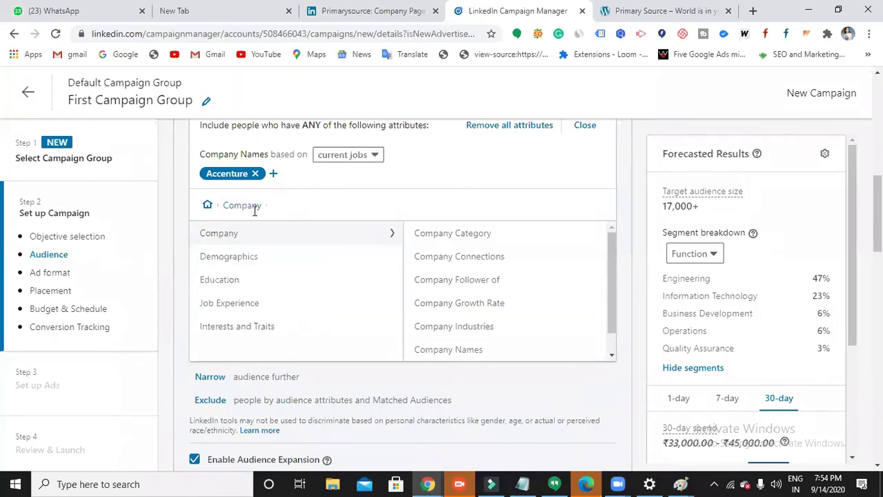
Accept the age non-discrimination certification and include member ages 18 to 24 and 25 to 34 in the audience.
left_click(243, 254)
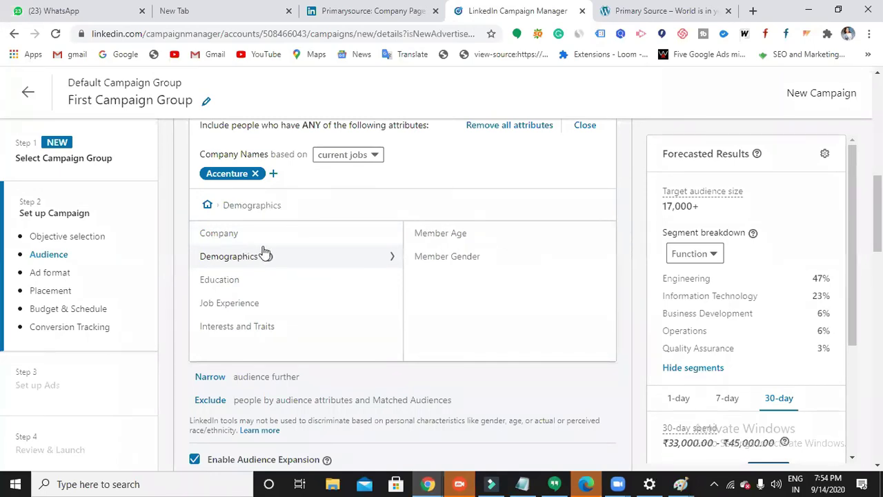
left_click(493, 232)
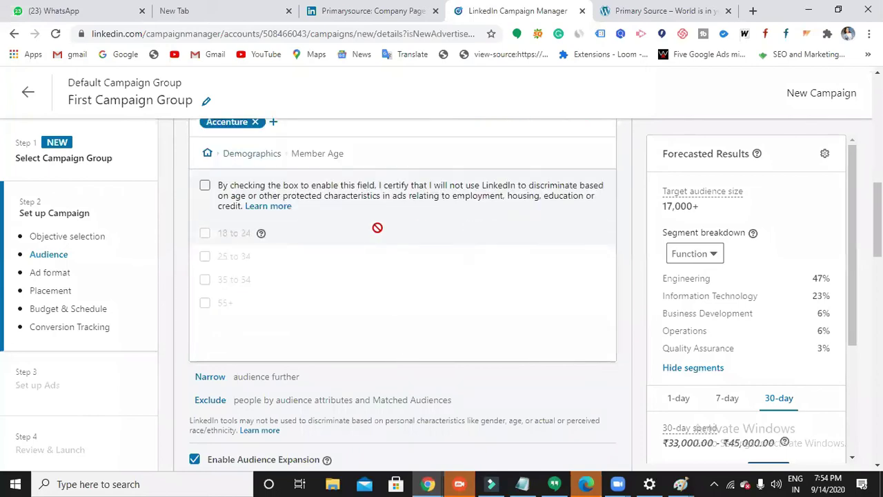
left_click(205, 185)
left_click(205, 233)
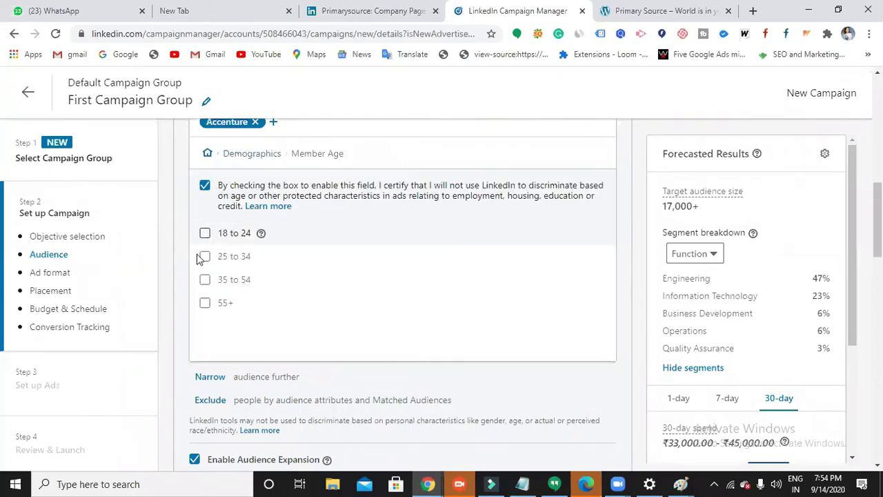
left_click(205, 256)
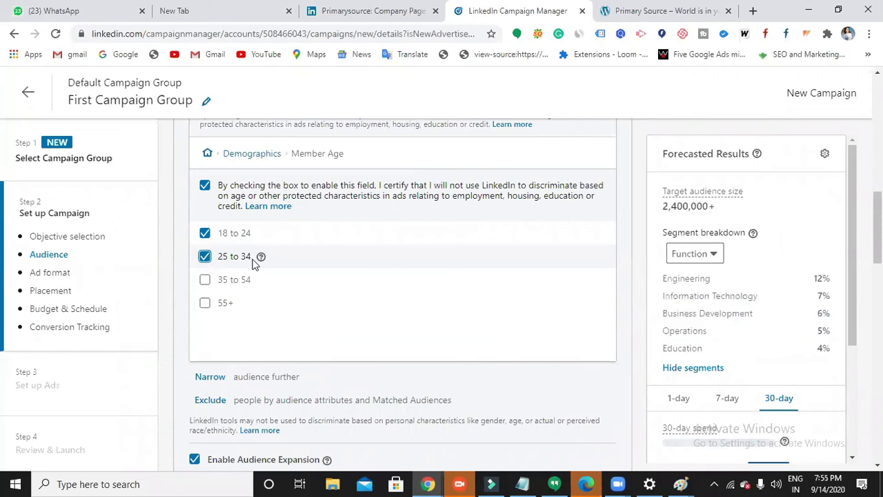
Accept the gender non-discrimination certification and include both Female and Male members in the audience.
left_click(261, 153)
left_click(432, 205)
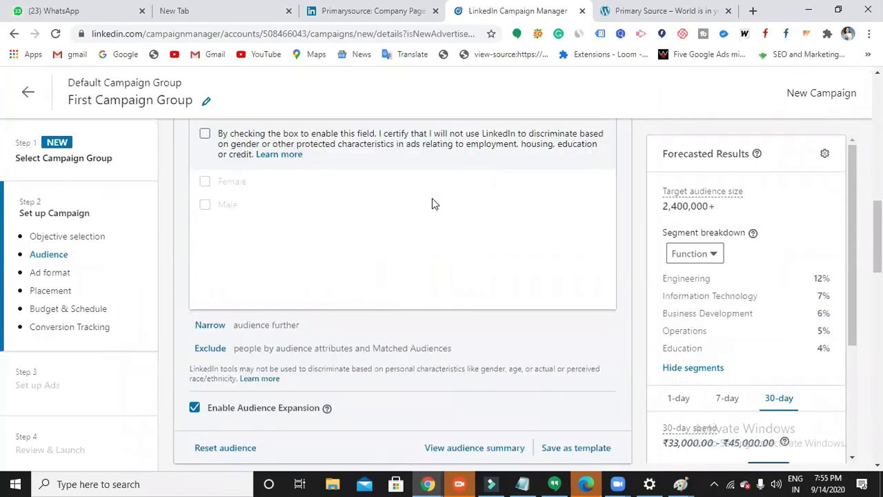
left_click(205, 134)
left_click(205, 181)
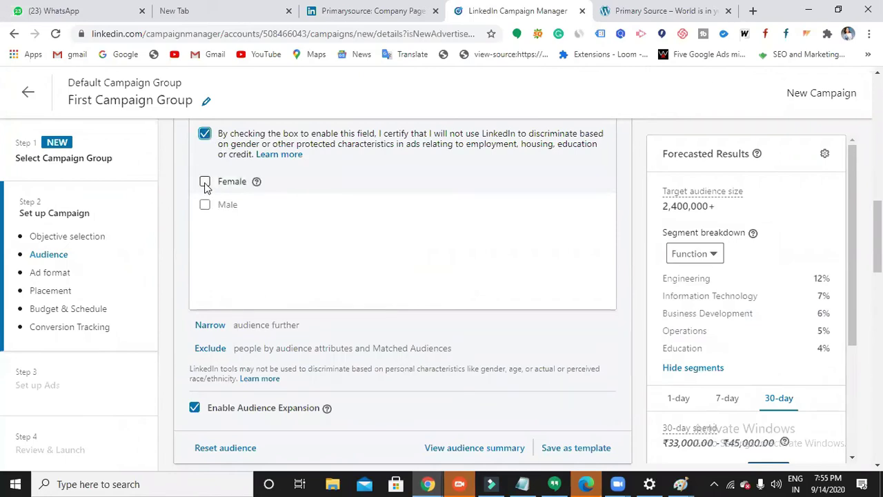
left_click(205, 205)
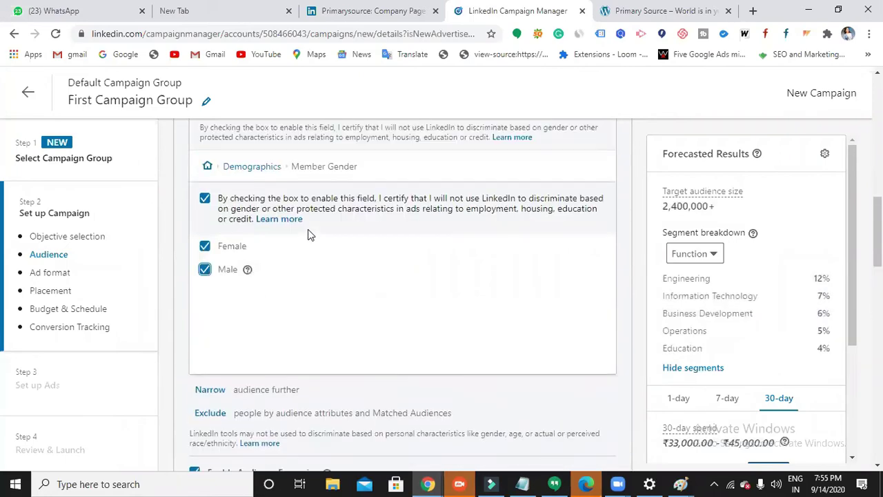
Search the education degrees for "btech" and add Bachelor of Technology - BTech to the audience.
left_click(269, 171)
left_click(259, 241)
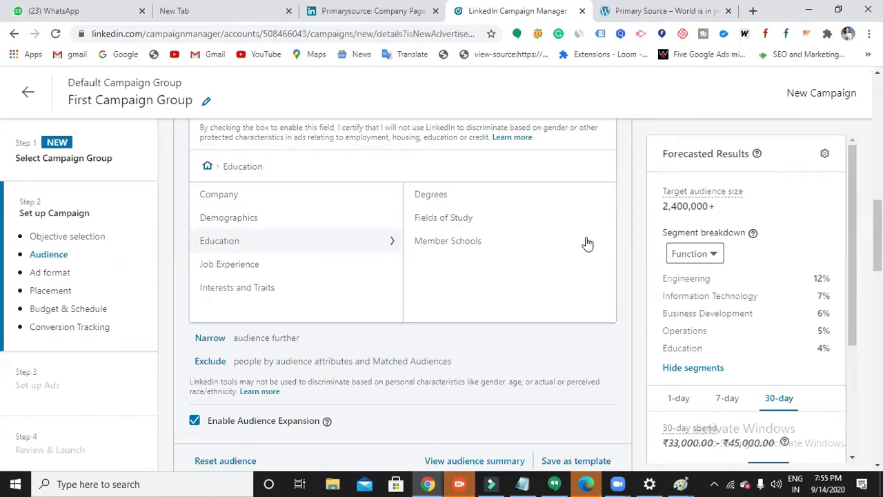
left_click(561, 198)
type("btech")
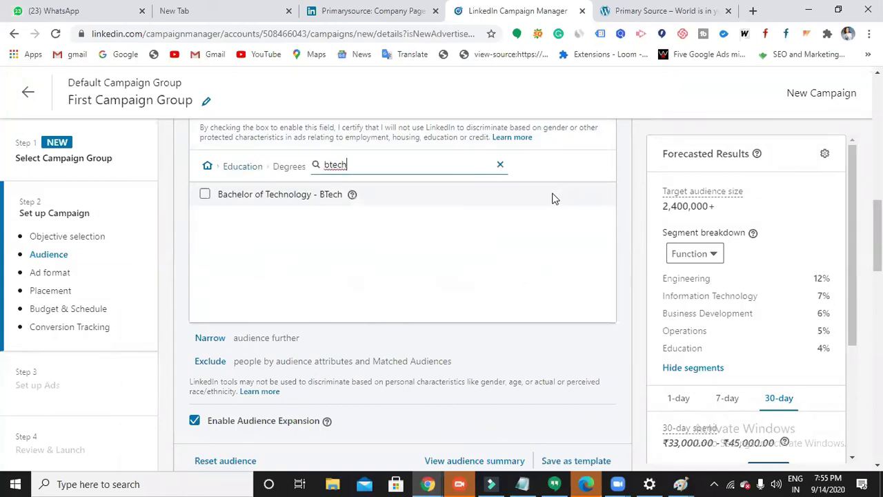
left_click(275, 198)
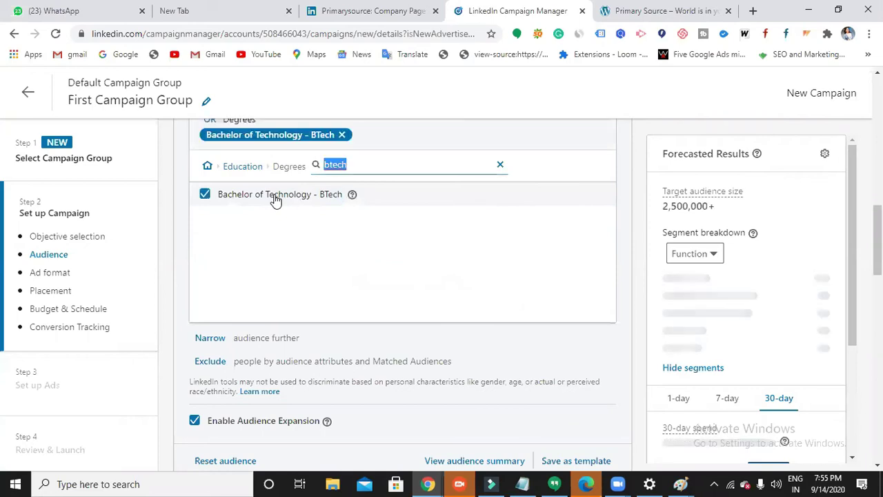
Search the job titles under Job Experience for "marketing" and add Marketing Intern to the audience.
left_click(243, 166)
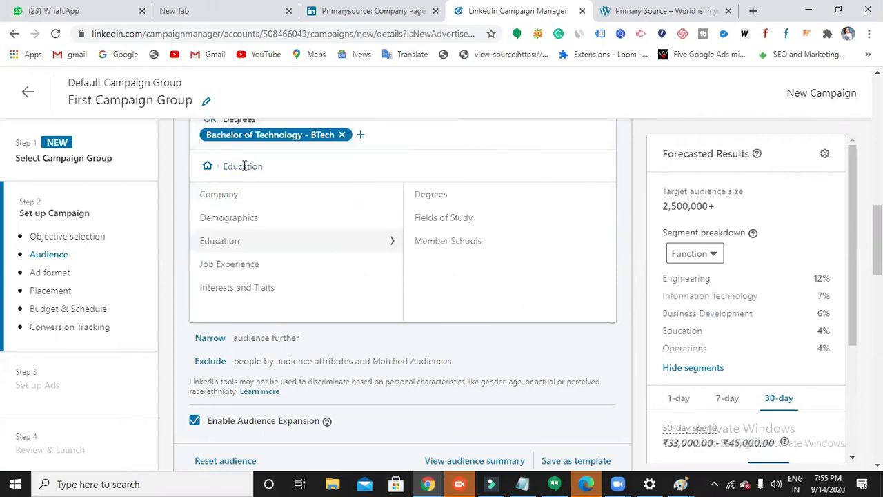
left_click(245, 267)
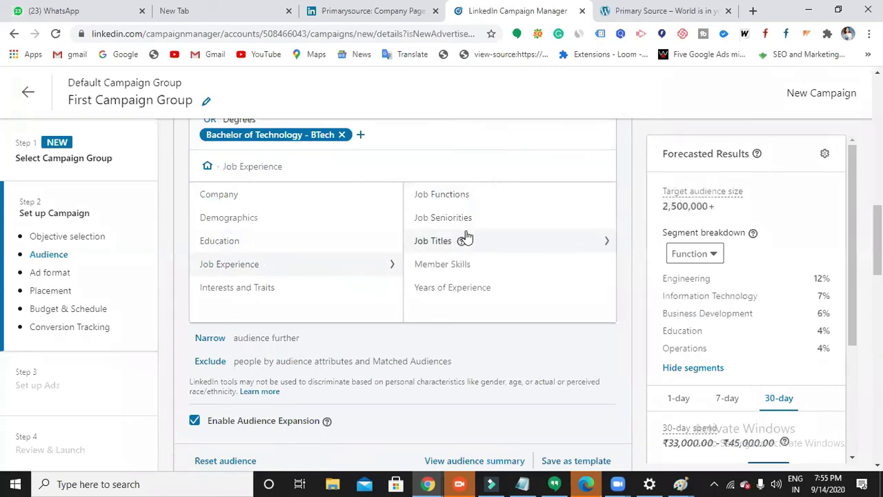
left_click(517, 245)
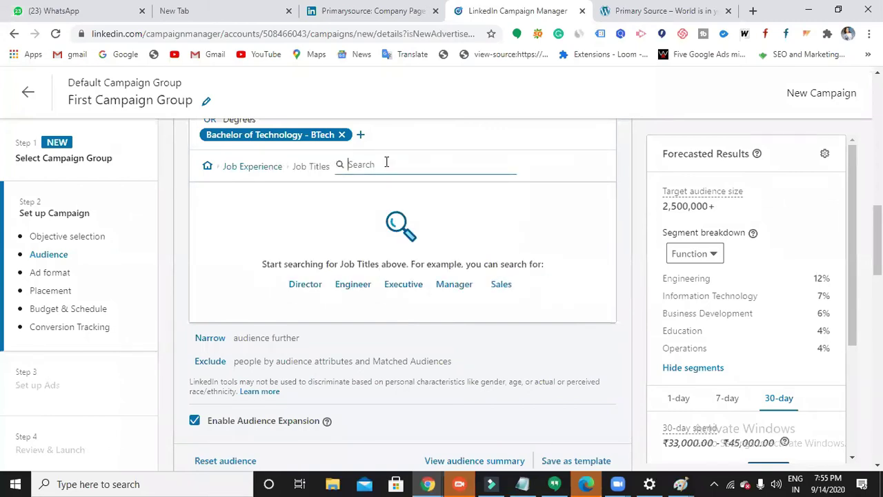
type("m")
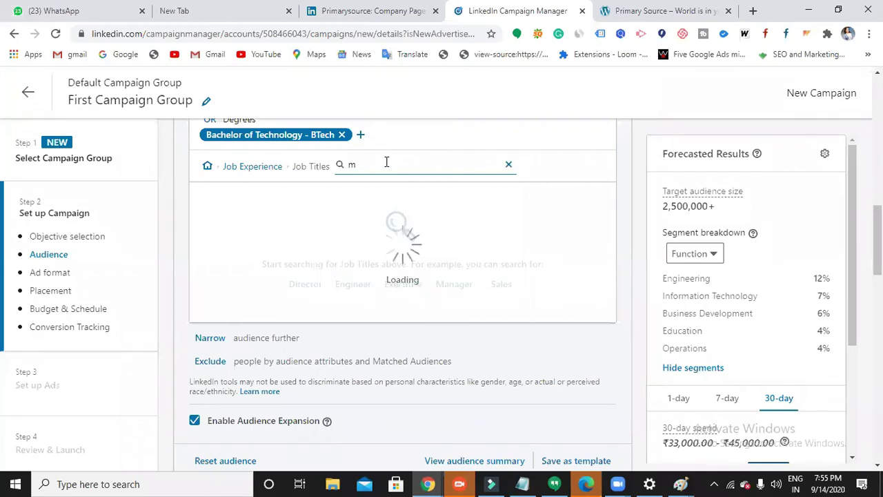
type("ar")
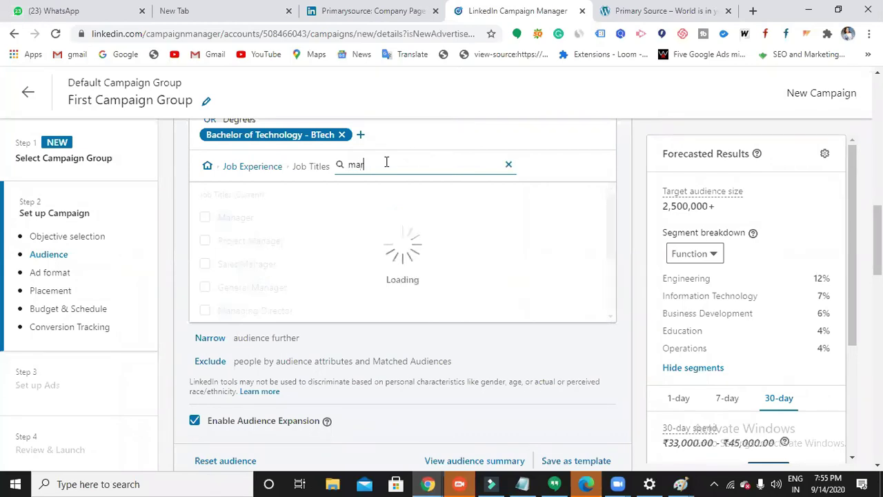
type("keting")
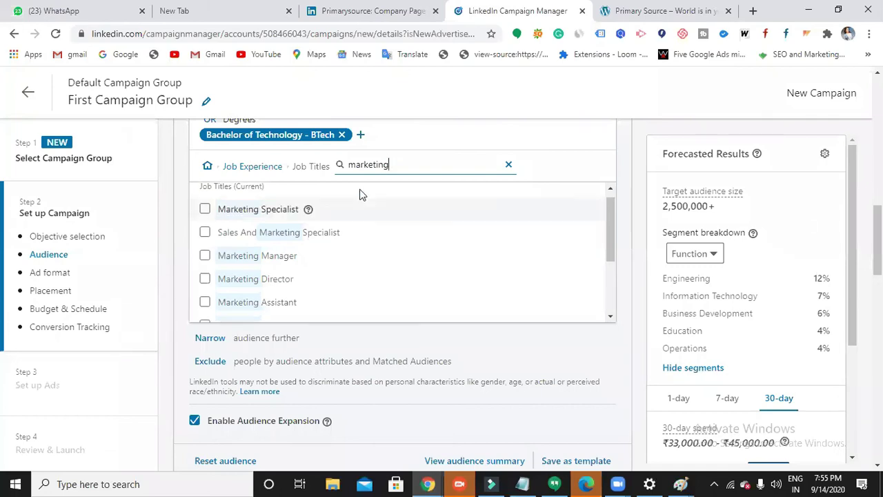
scroll(325, 223, "down", 3)
left_click(205, 218)
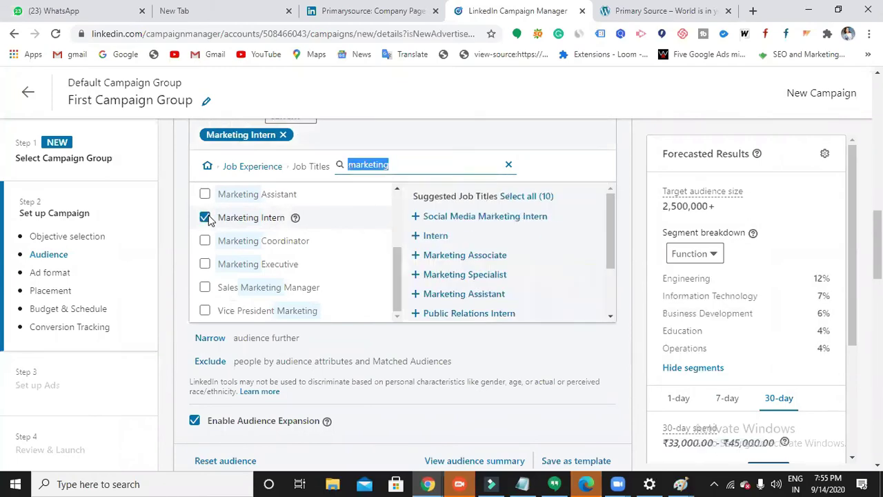
Look through the suggested job titles and add Marketing Executive and Marketing Coordinator to the audience.
scroll(463, 273, "down", 2)
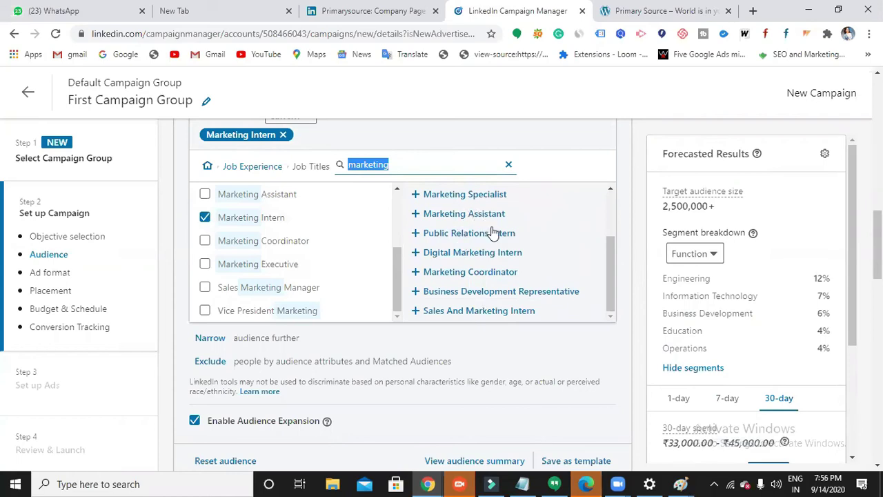
scroll(491, 235, "up", 2)
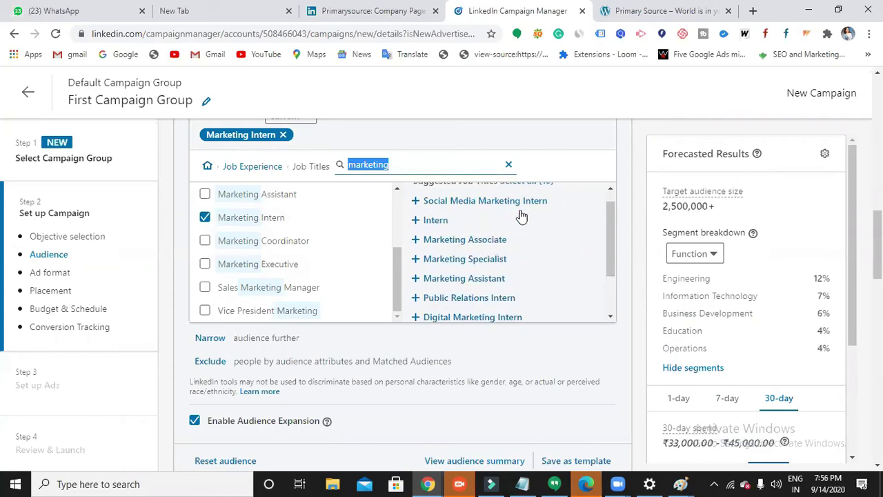
scroll(489, 260, "down", 2)
scroll(489, 260, "down", 1)
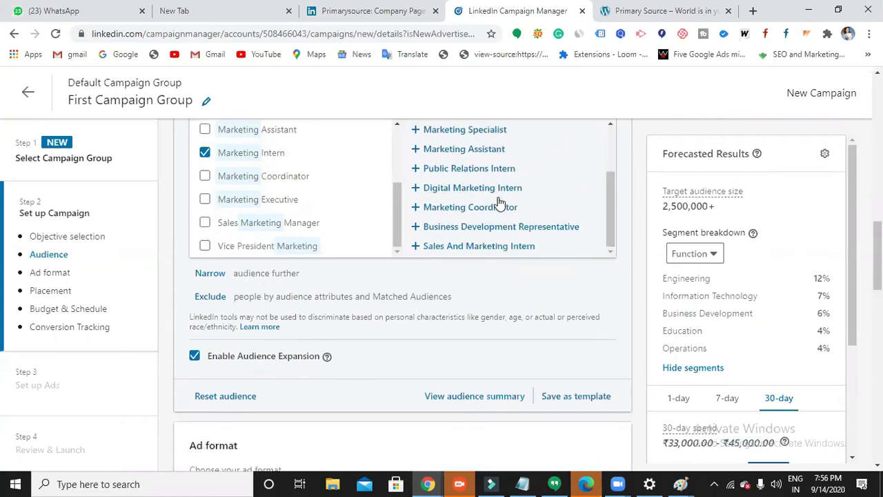
left_click(205, 200)
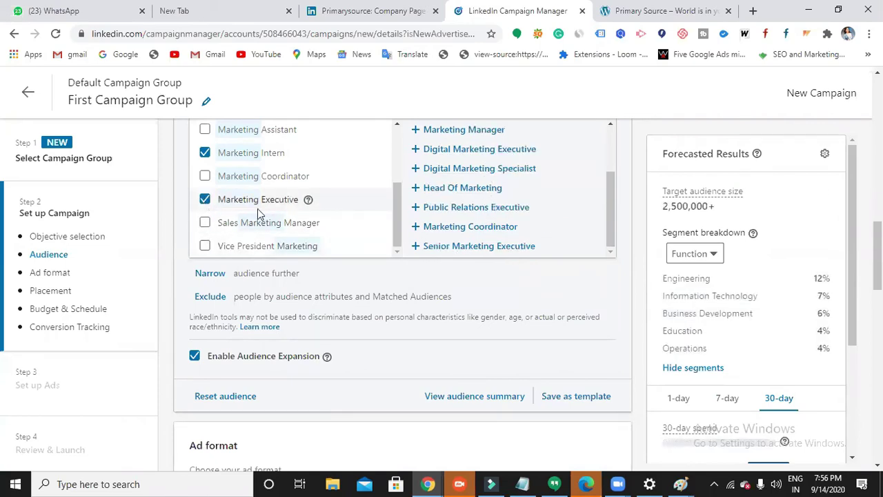
left_click(205, 178)
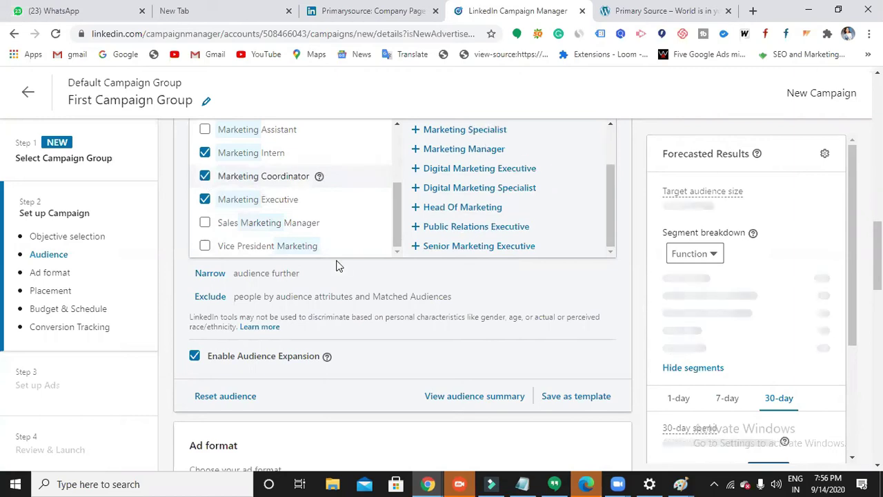
Add the Years of Experience attribute from the Job Experience category to the audience.
scroll(381, 250, "up", 1)
scroll(381, 250, "up", 3)
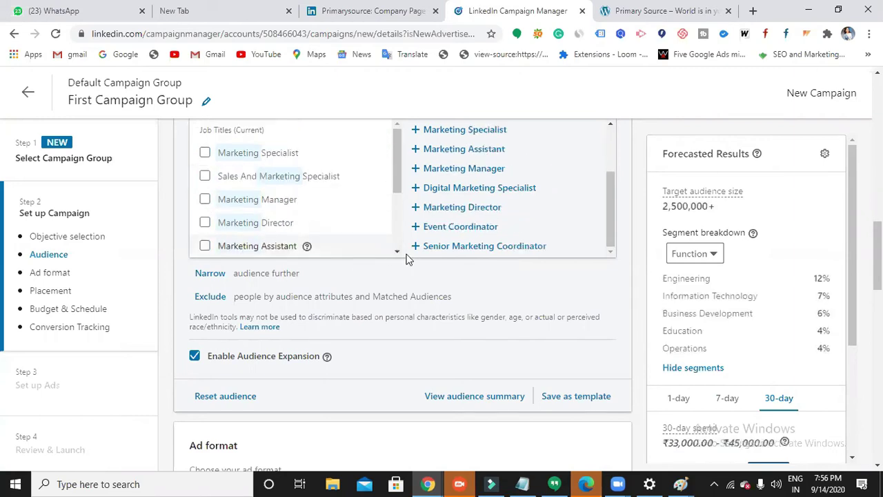
scroll(334, 297, "up", 3)
left_click(272, 295)
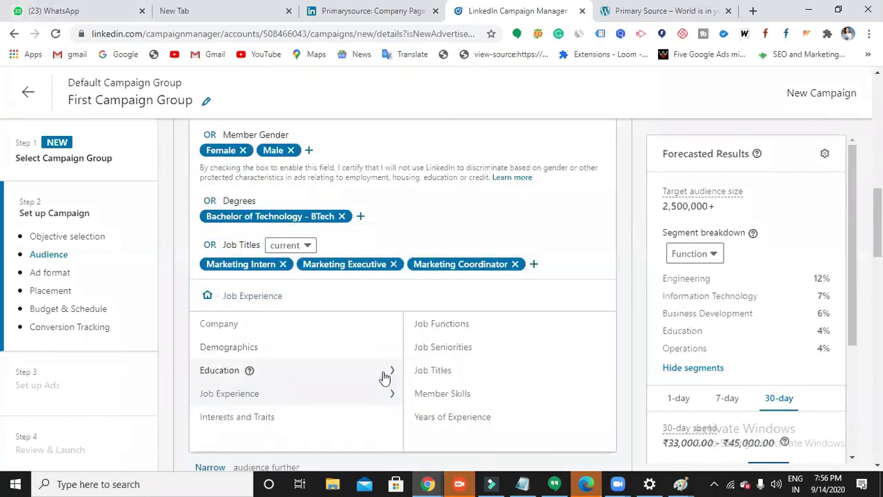
left_click(433, 409)
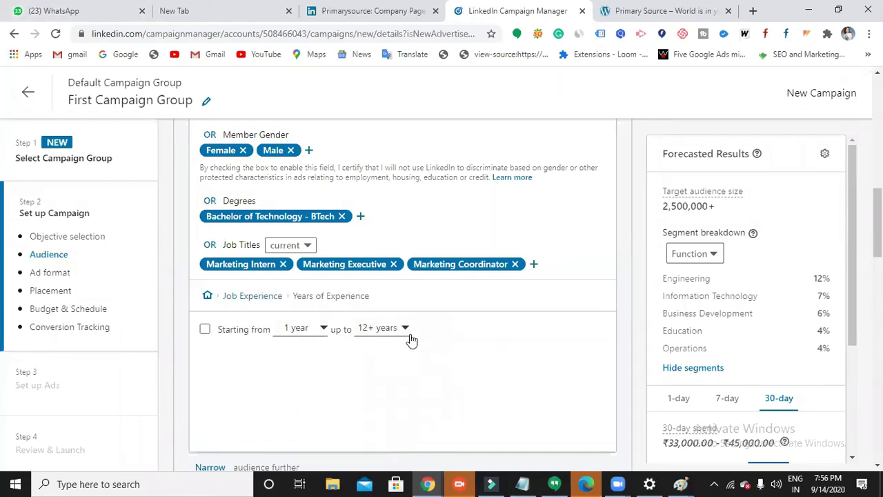
left_click(205, 330)
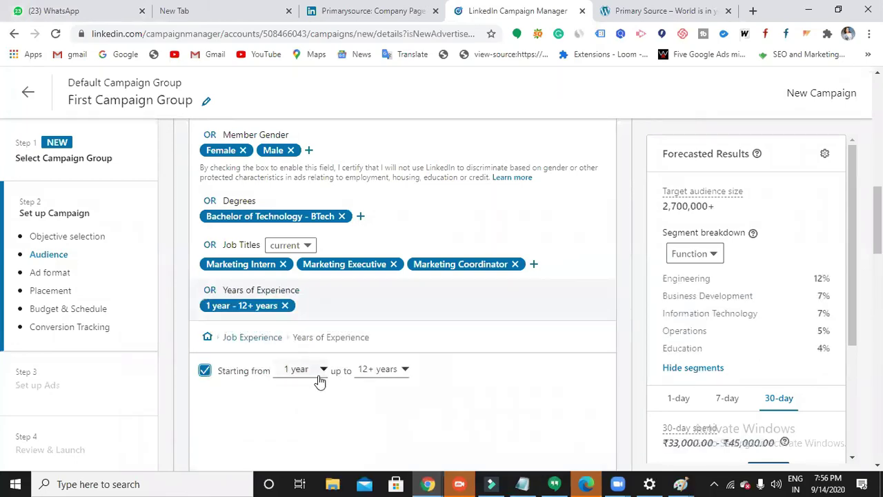
Limit the audience's years of experience to a maximum of 4 years, keeping the start at 1 year.
left_click(317, 370)
left_click(408, 378)
left_click(407, 378)
key("Down")
key("Down")
key("Down")
key("Down")
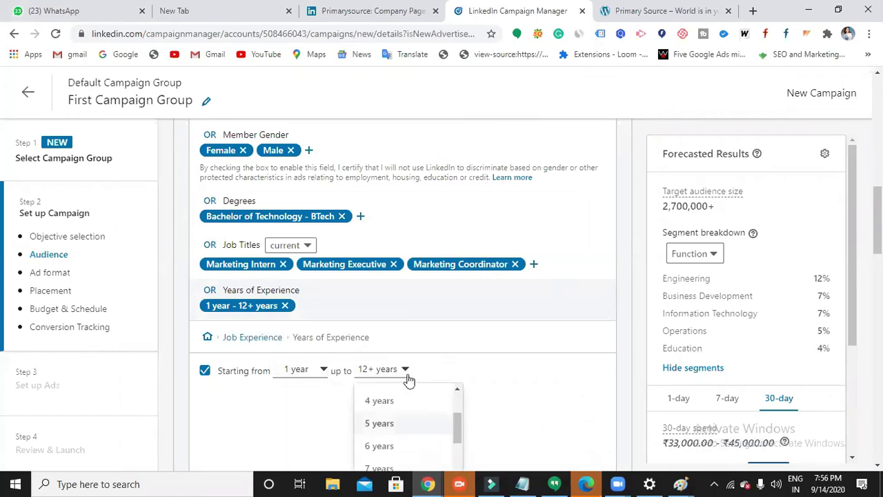
left_click(376, 400)
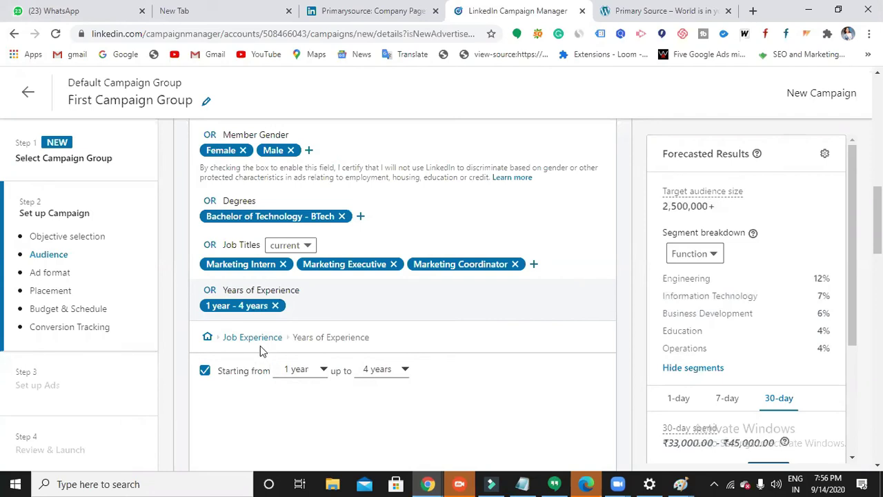
Add the Digital Marketing member interest, found under Marketing and Advertising in Interests and Traits, to the audience.
left_click(232, 338)
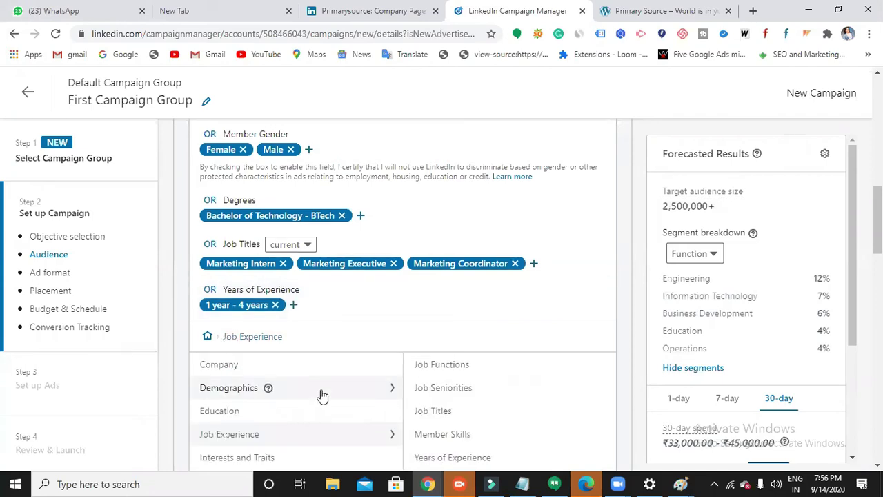
scroll(310, 394, "down", 1)
left_click(299, 395)
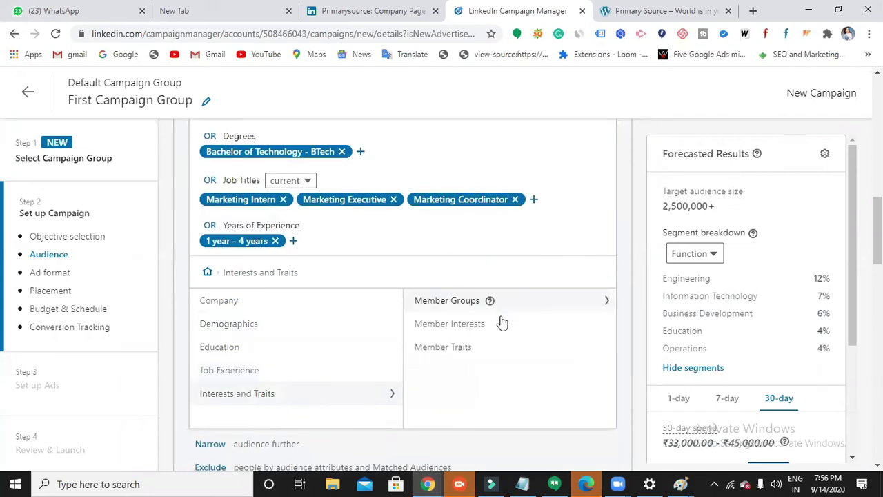
left_click(468, 330)
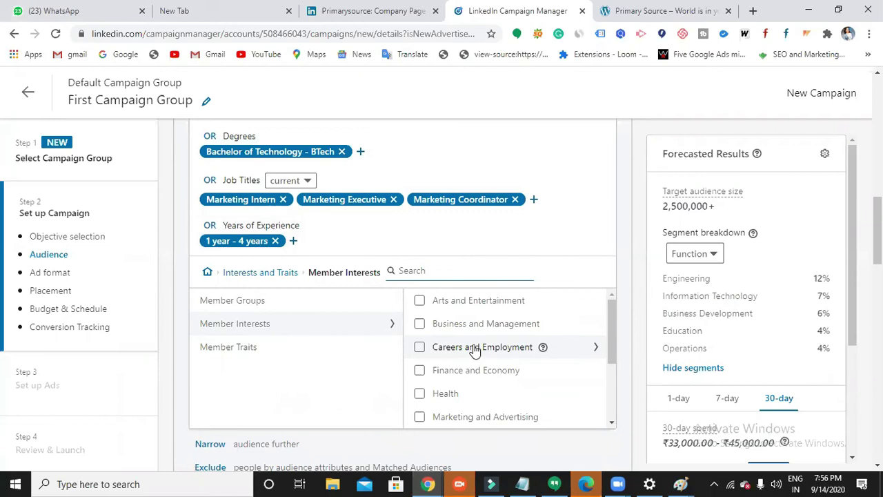
scroll(476, 387, "down", 1)
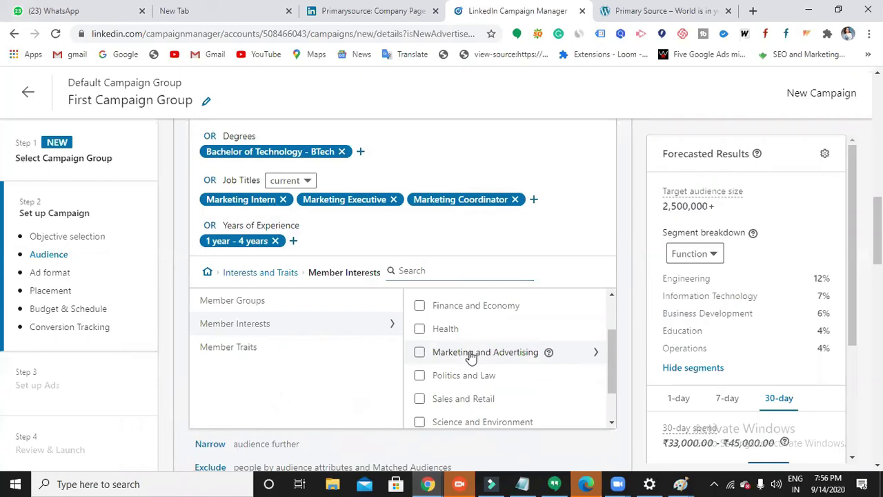
left_click(474, 355)
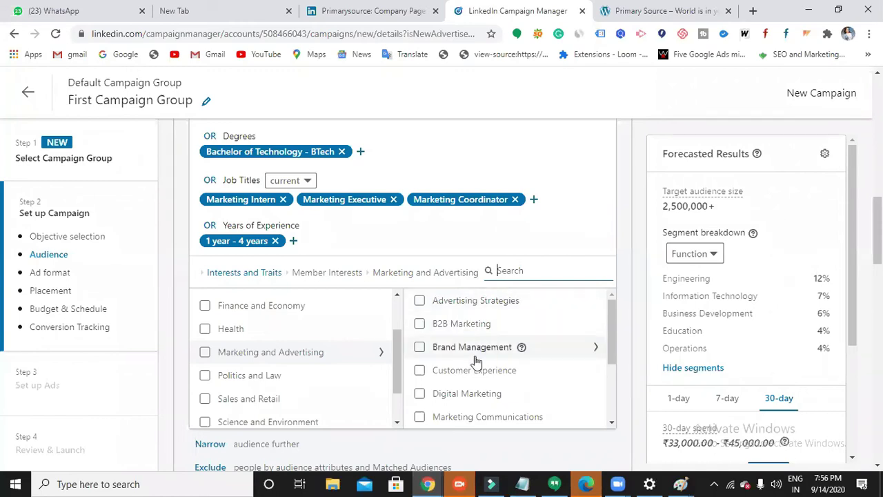
scroll(473, 360, "down", 3)
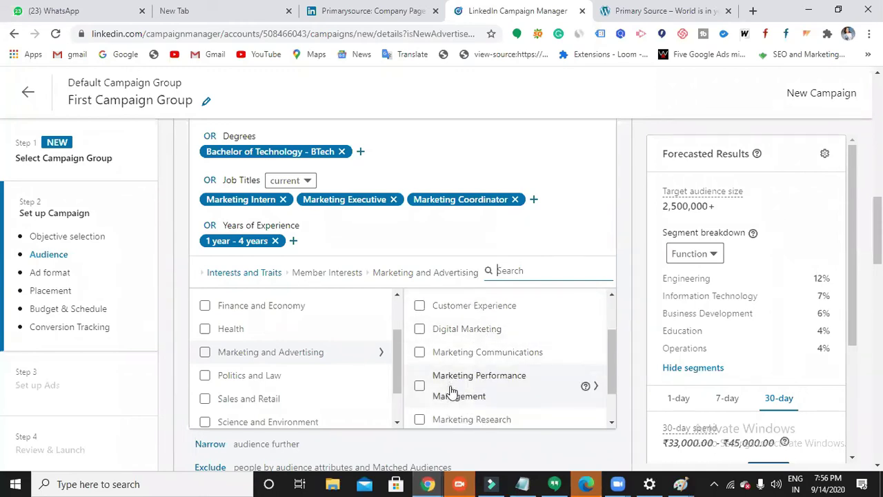
scroll(454, 366, "down", 1)
scroll(442, 352, "down", 1)
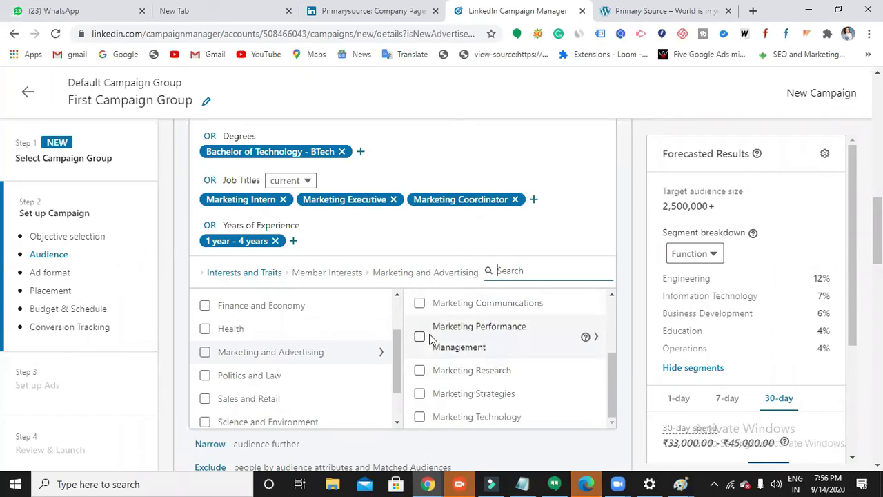
scroll(419, 342, "up", 3)
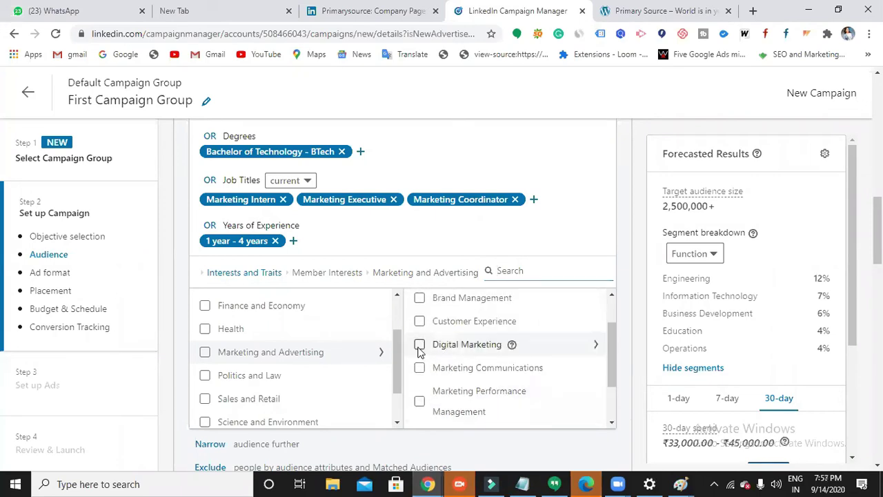
left_click(420, 345)
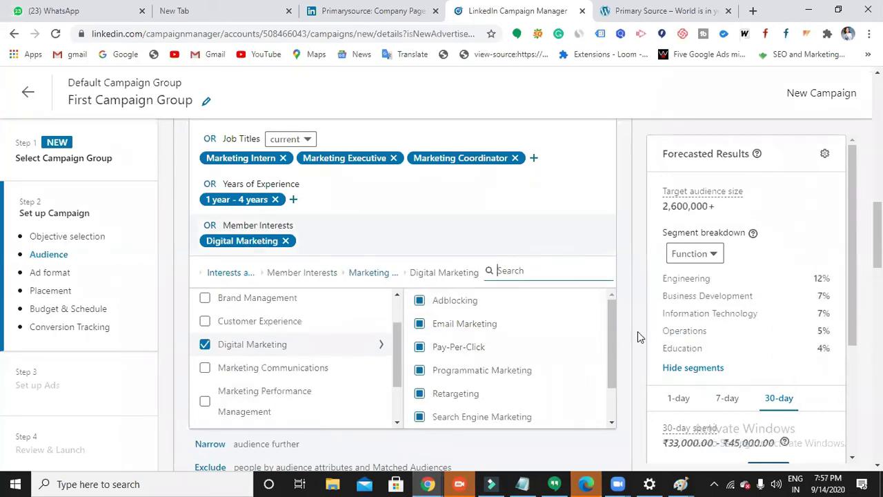
Review the Digital Marketing sub-interests and all selected audience attributes, then return to the Interests and Traits category.
scroll(508, 334, "down", 2)
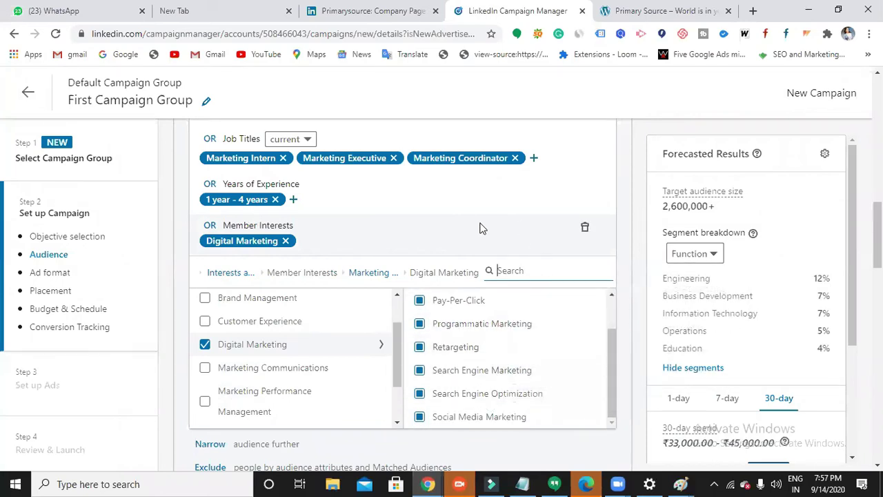
scroll(395, 254, "up", 2)
scroll(397, 257, "up", 3)
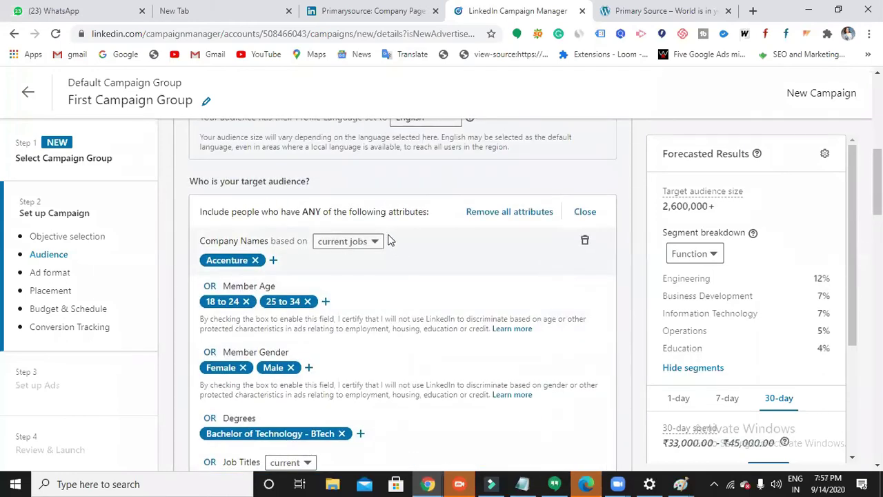
scroll(388, 239, "down", 1)
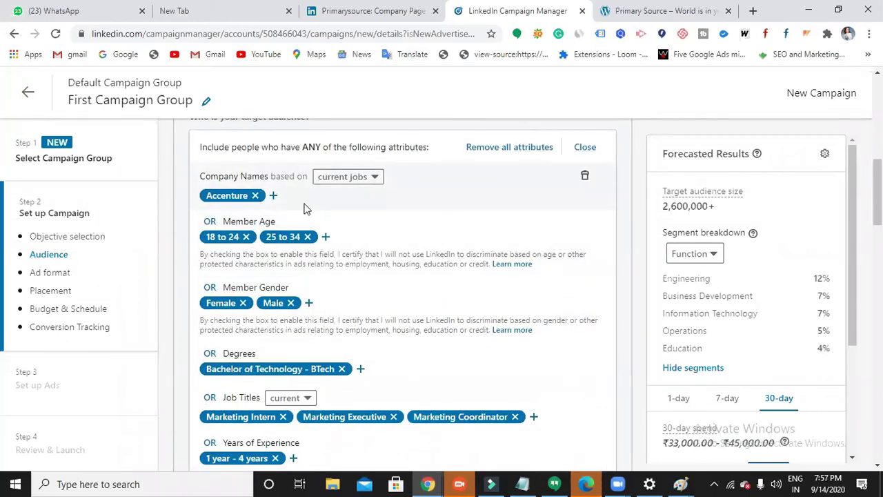
scroll(325, 252, "down", 3)
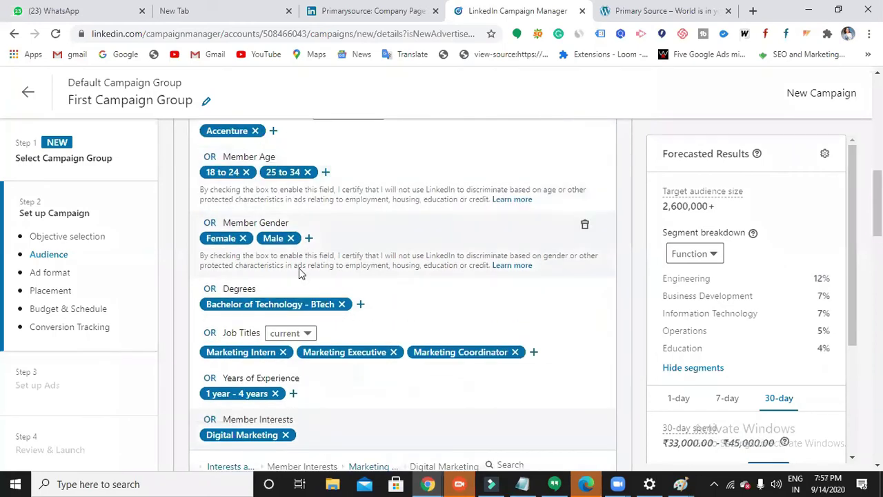
scroll(319, 258, "down", 1)
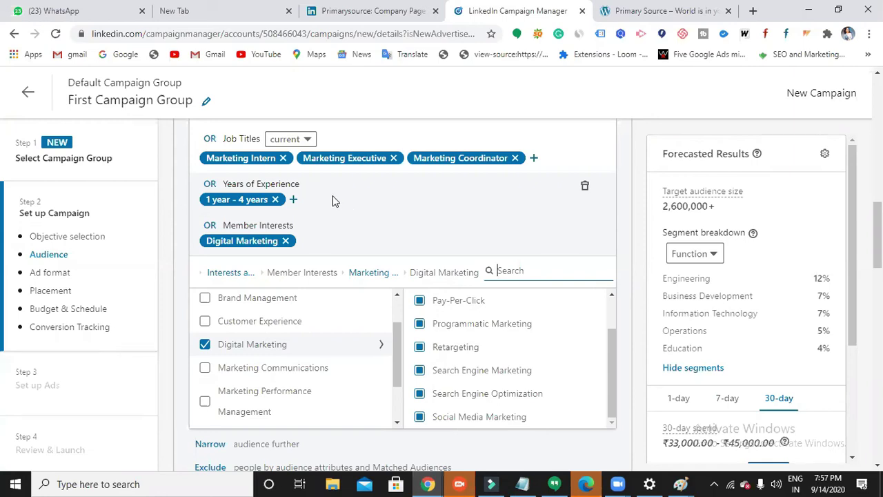
left_click(235, 273)
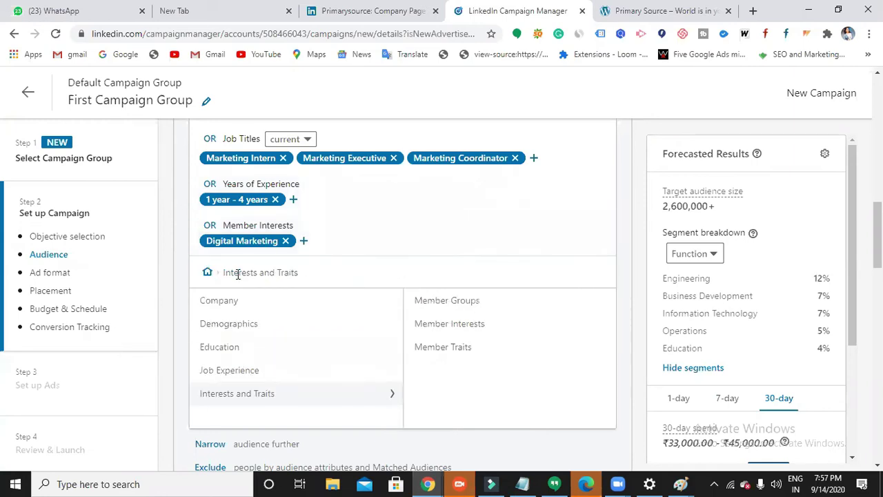
Go past the ad format and placement settings and set the campaign's daily budget to ₹1,000.00.
left_click(68, 277)
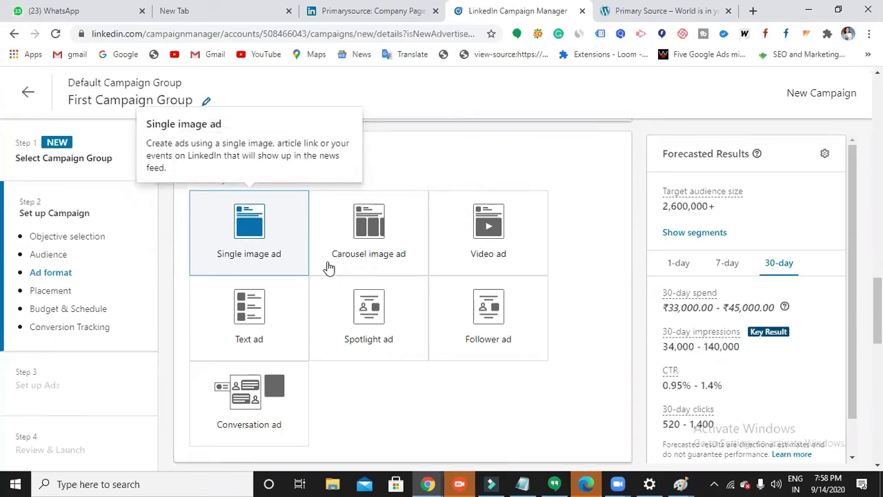
scroll(391, 289, "down", 5)
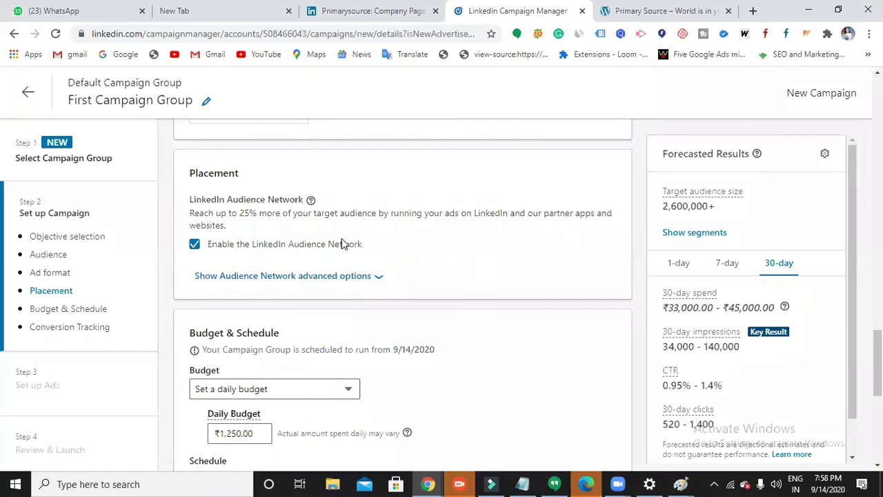
scroll(342, 243, "down", 3)
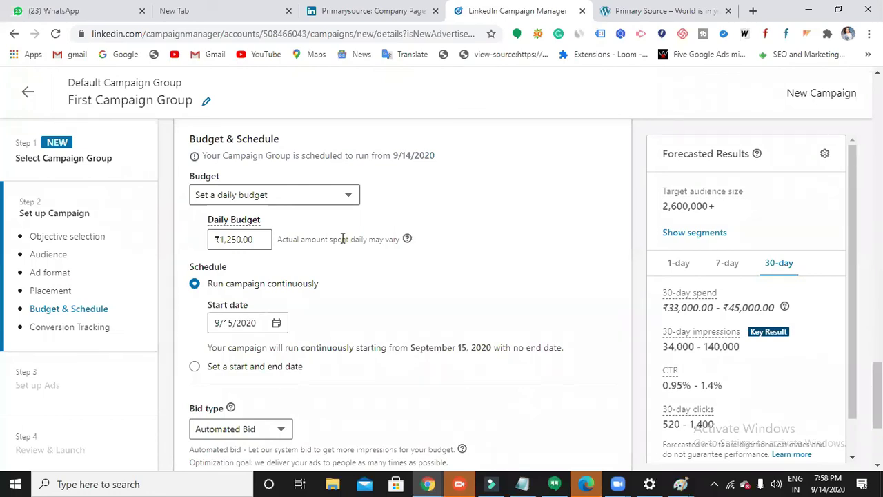
left_click(270, 247)
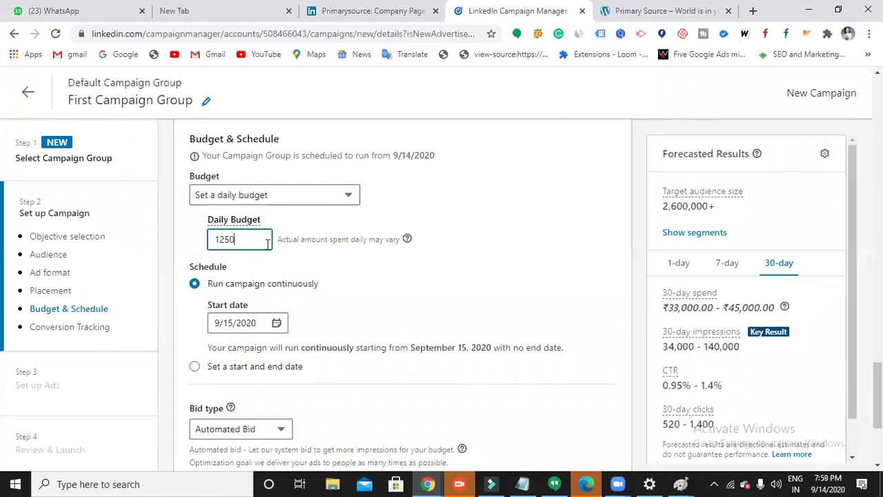
key("BackSpace")
key("BackSpace")
key("BackSpace")
type("000")
left_click(299, 251)
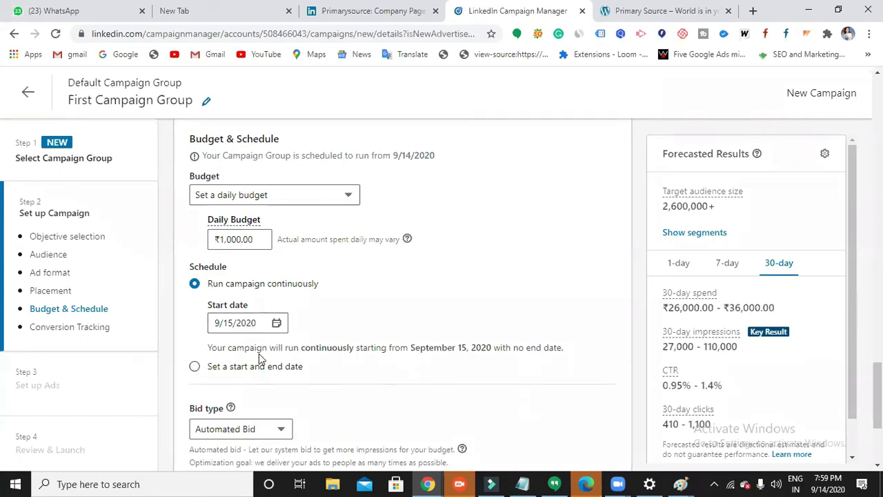
Try the Target CPM Bid type with a target cost of ₹400.00 per 1,000 impressions.
scroll(264, 320, "down", 2)
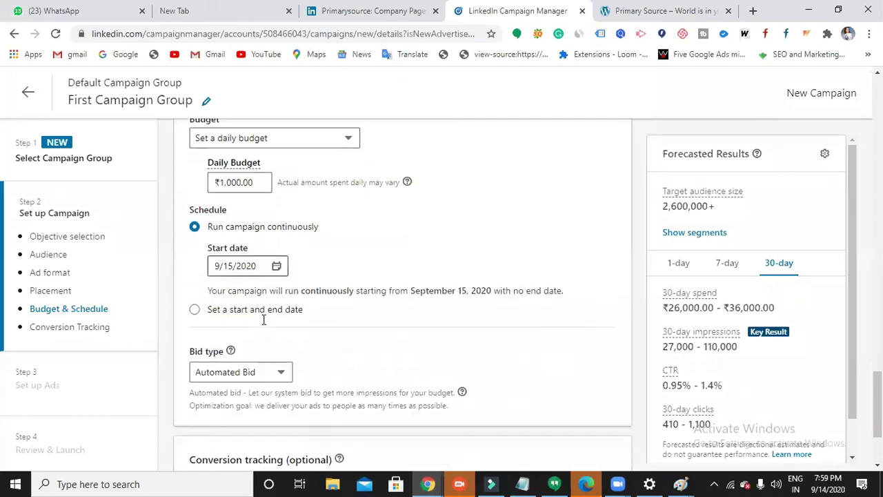
scroll(234, 301, "down", 1)
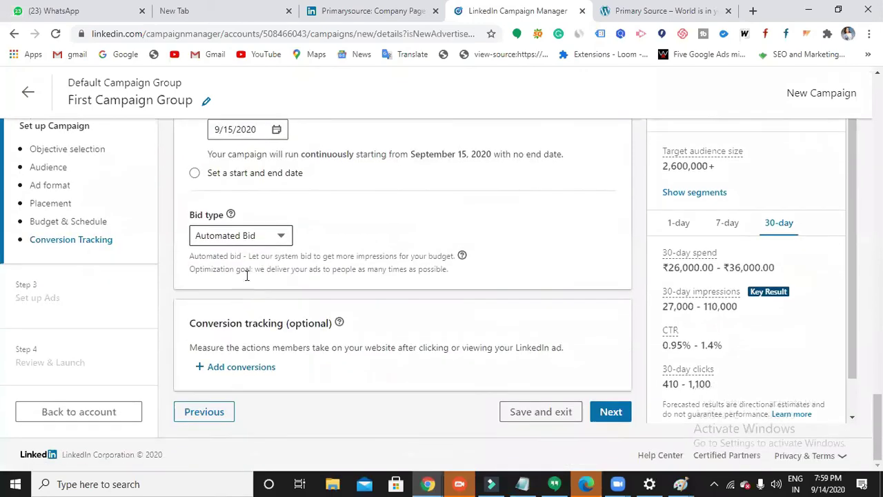
left_click(277, 238)
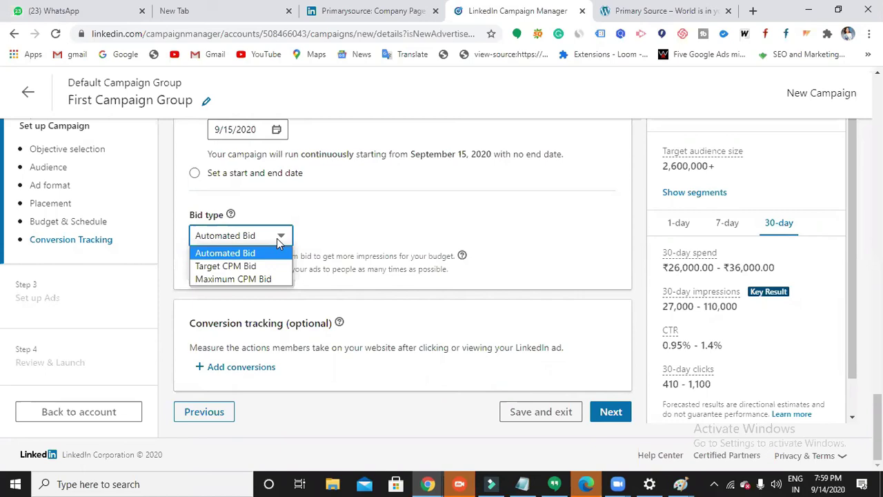
left_click(276, 267)
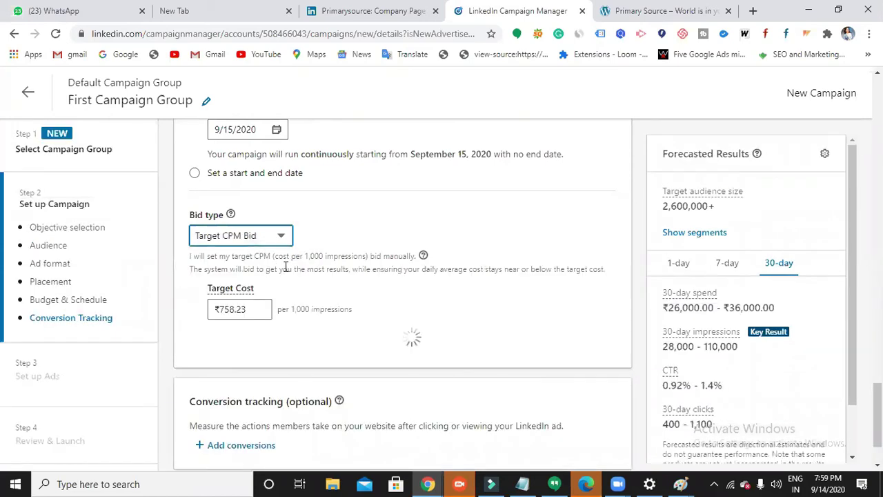
left_click(256, 311)
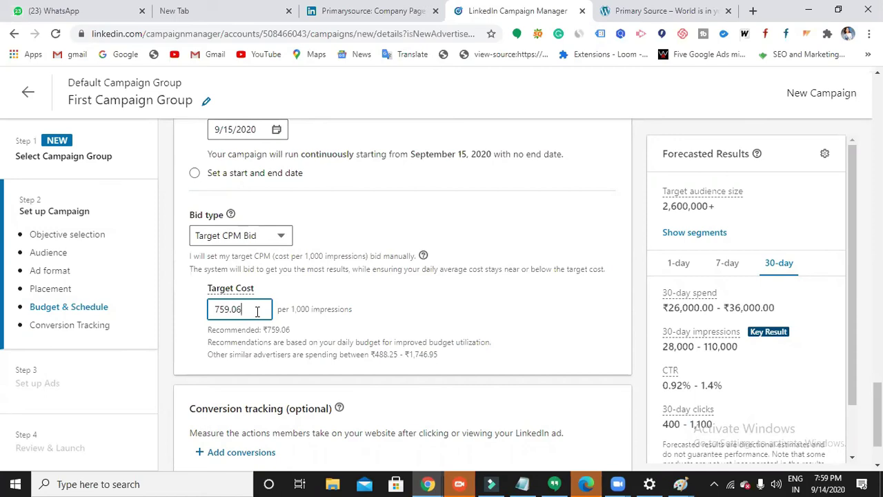
key("BackSpace")
key("BackSpace")
key("BackSpace")
key("BackSpace")
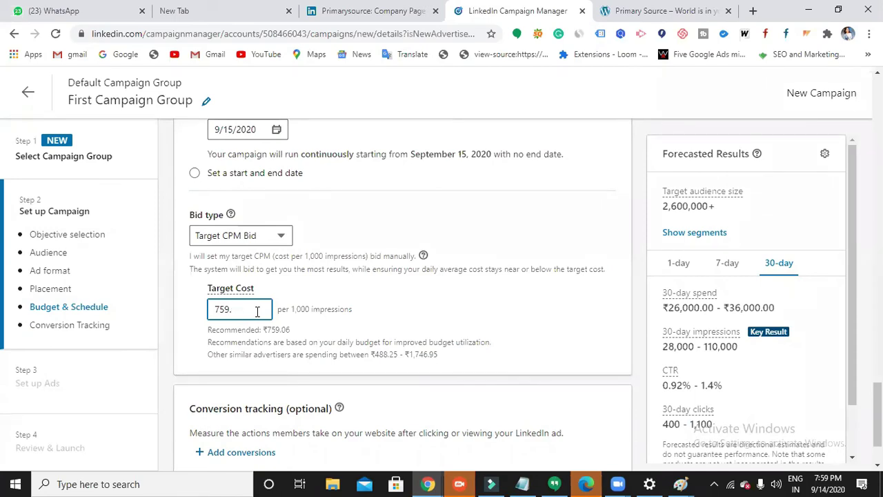
key("BackSpace")
key("BackSpace")
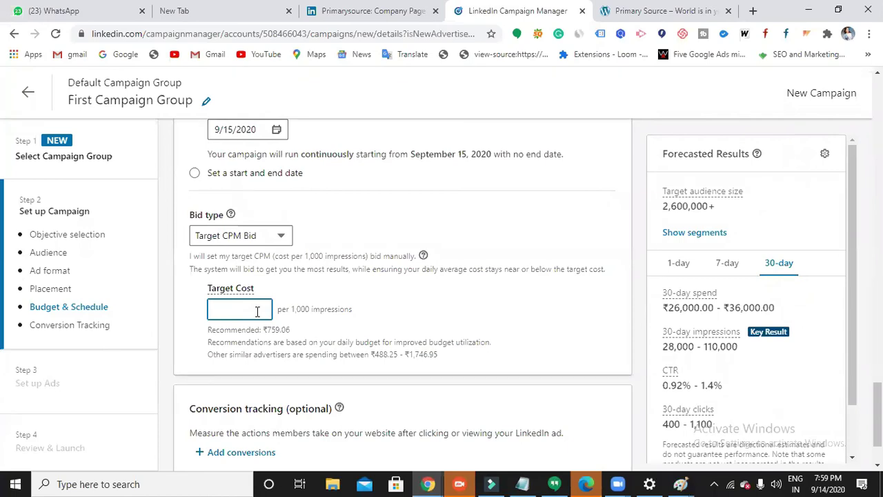
type("4")
key("BackSpace")
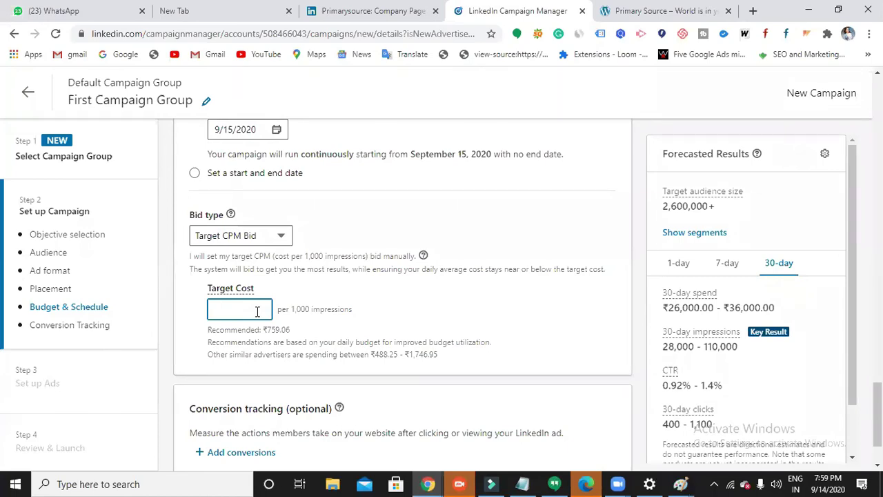
type("4000")
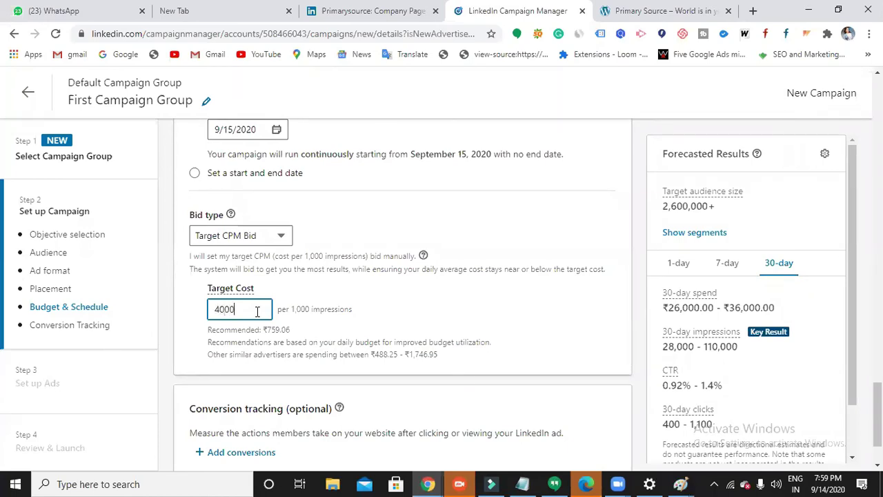
key("BackSpace")
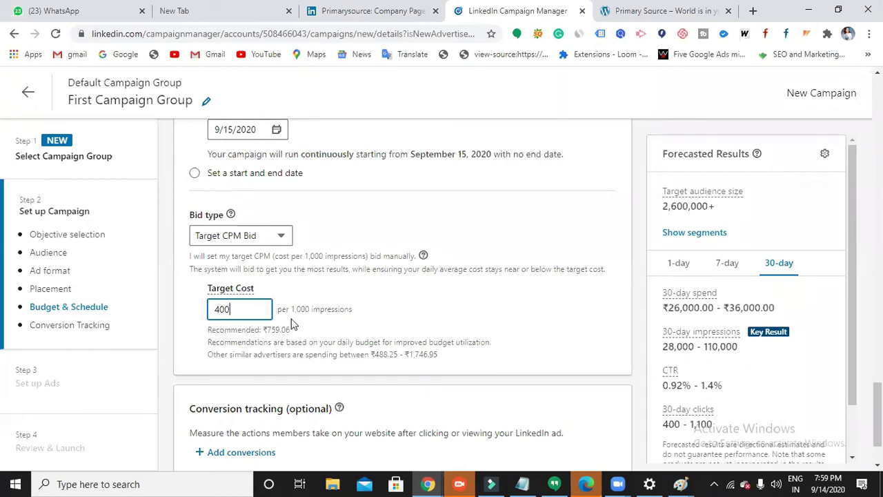
left_click(297, 341)
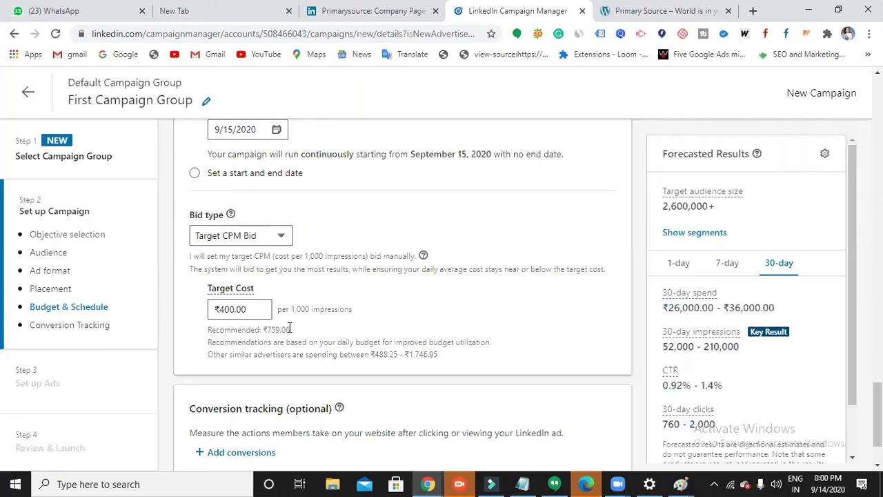
Change the target cost of the Target CPM Bid to ₹700.00 per 1,000 impressions.
left_click(253, 310)
key("BackSpace")
key("BackSpace")
key("BackSpace")
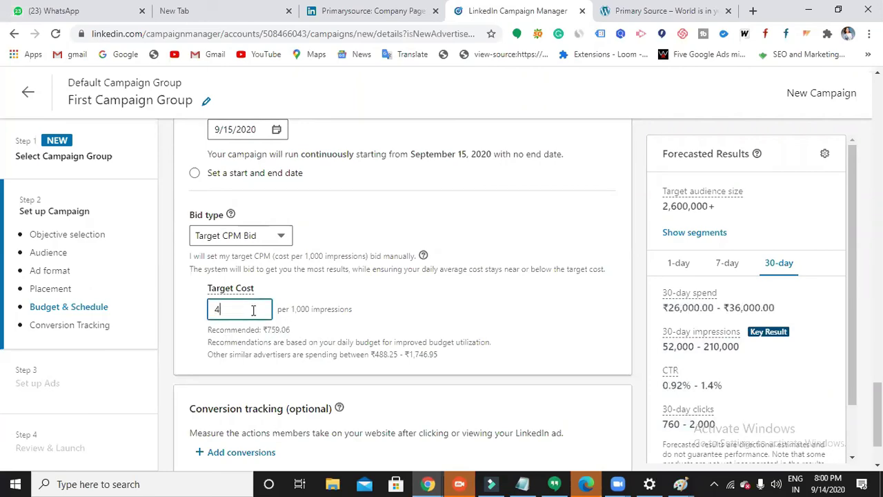
type("700")
left_click(286, 353)
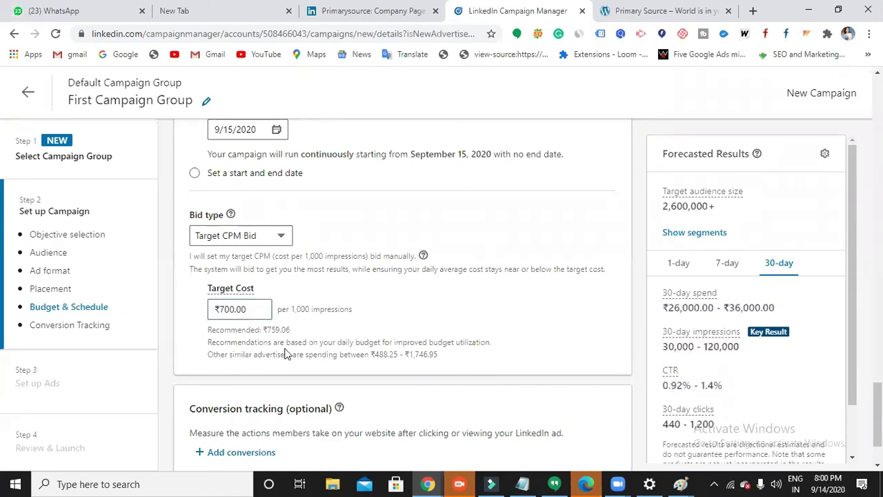
Try the Maximum CPM Bid type, then return the bid type to Automated Bid.
scroll(287, 351, "down", 1)
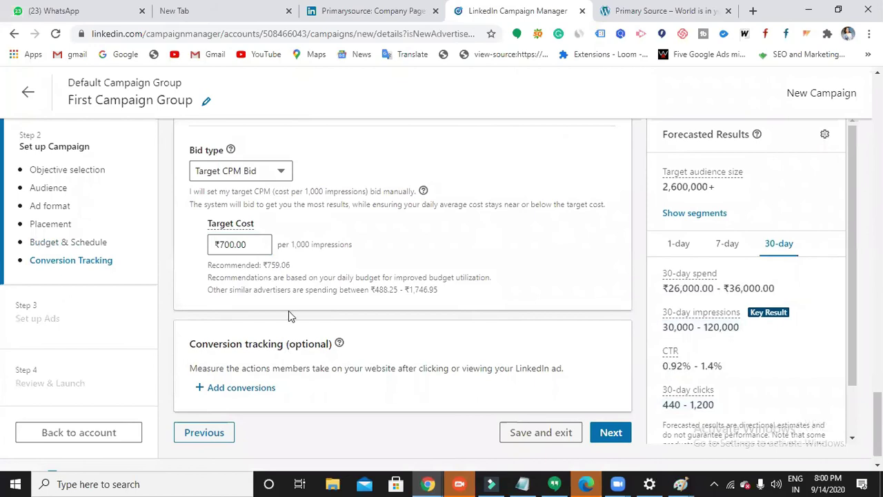
left_click(279, 173)
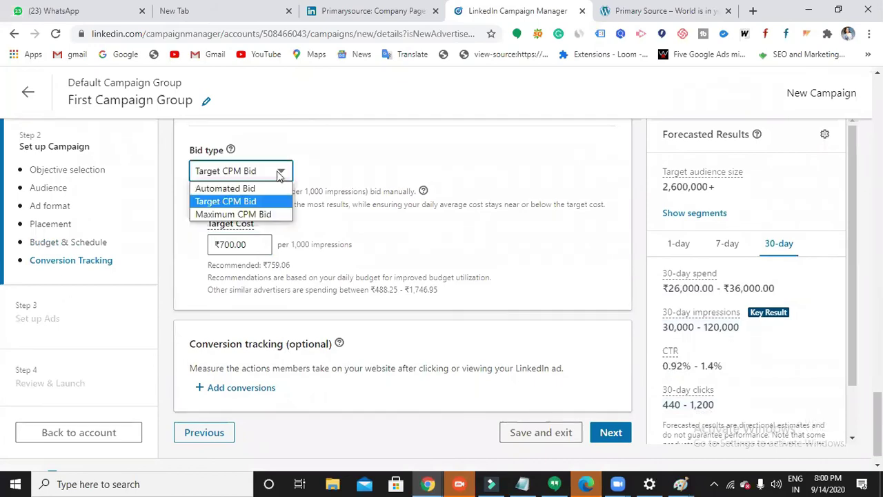
left_click(265, 213)
left_click(256, 248)
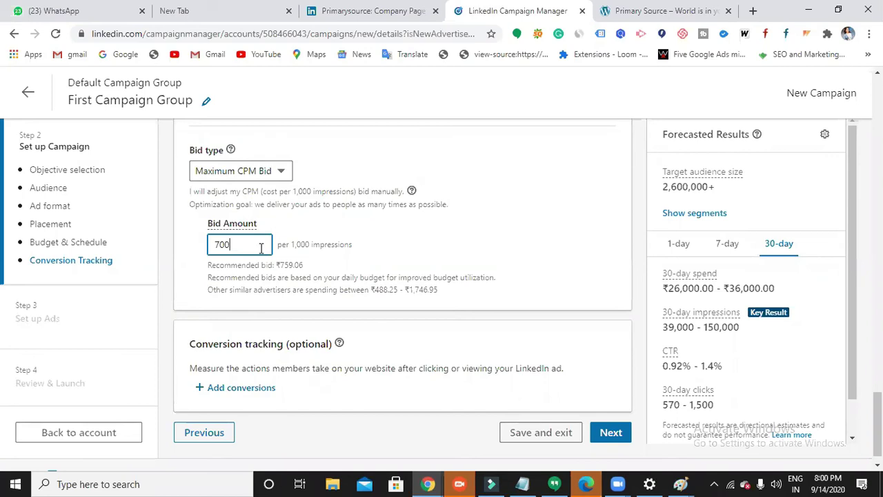
left_click(281, 172)
left_click(279, 190)
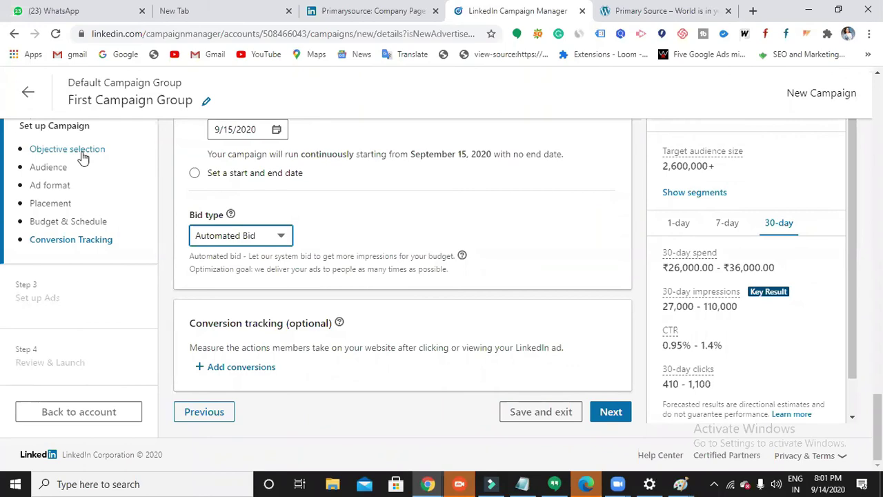
Save the campaign setup, confirming the objective and ad format, and start a new single image ad.
left_click(552, 407)
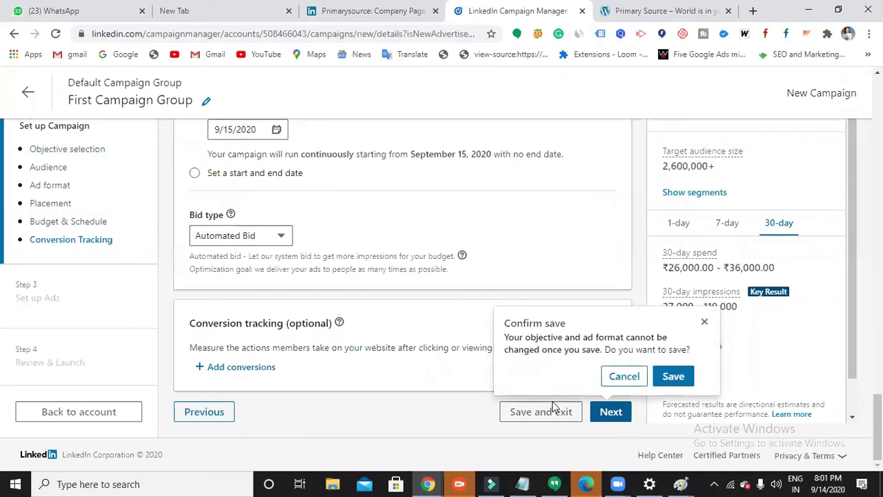
left_click(672, 375)
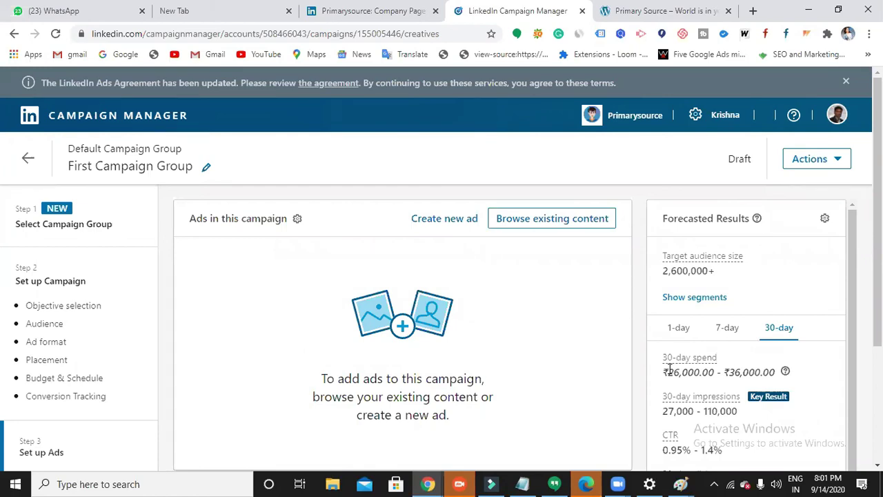
left_click(458, 221)
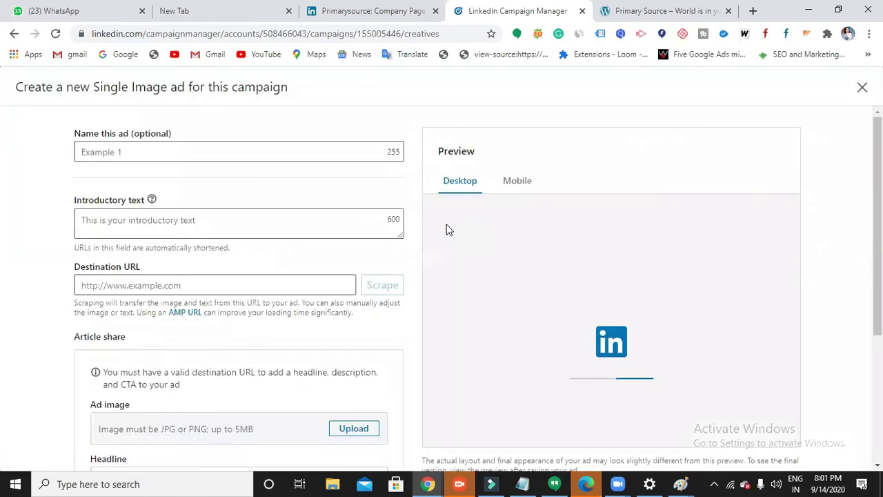
Name the new single image ad "Brand awareness".
left_click(283, 150)
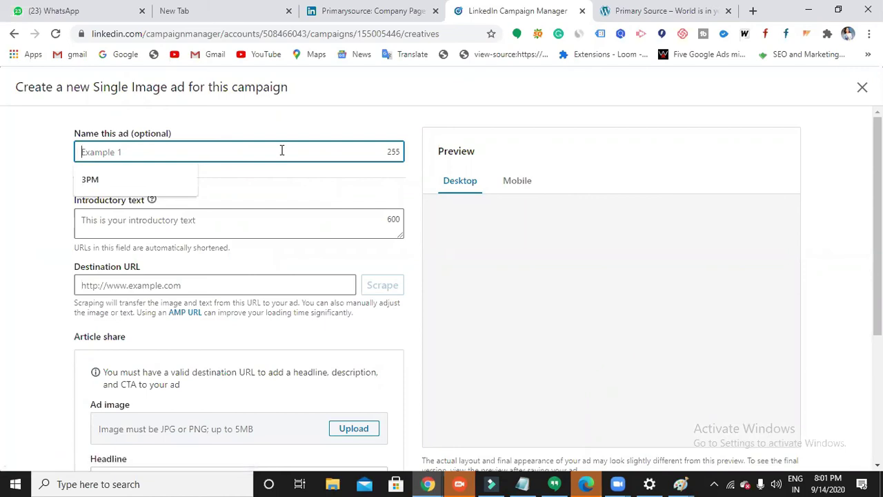
type("B")
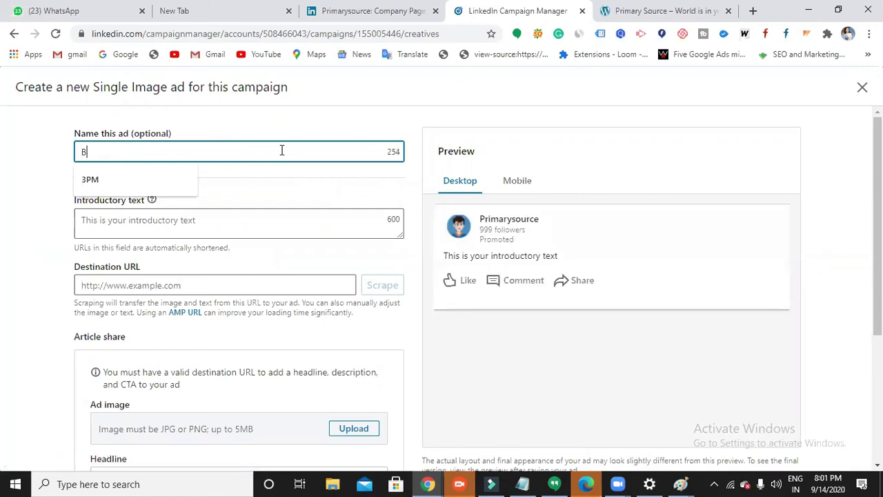
type("rand a")
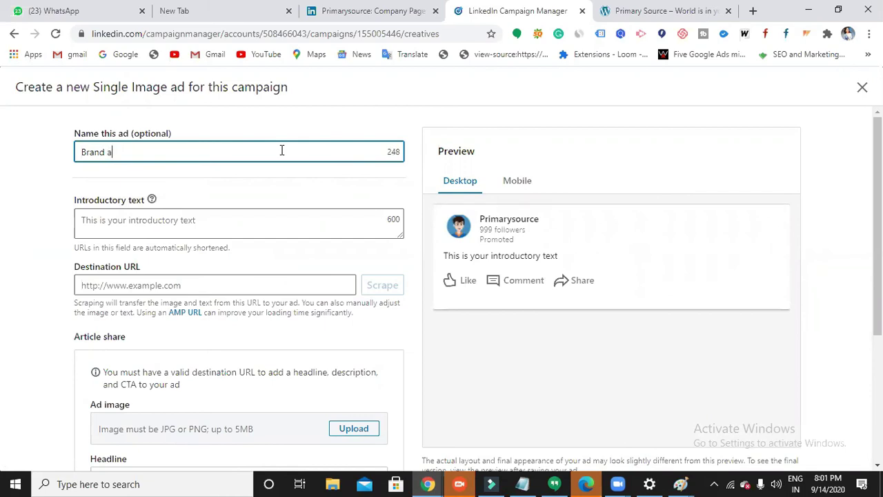
type("wareness")
Enter "Follow primarysource for more updates" as the introductory text and accept the spelling correction to "primary source".
left_click(215, 230)
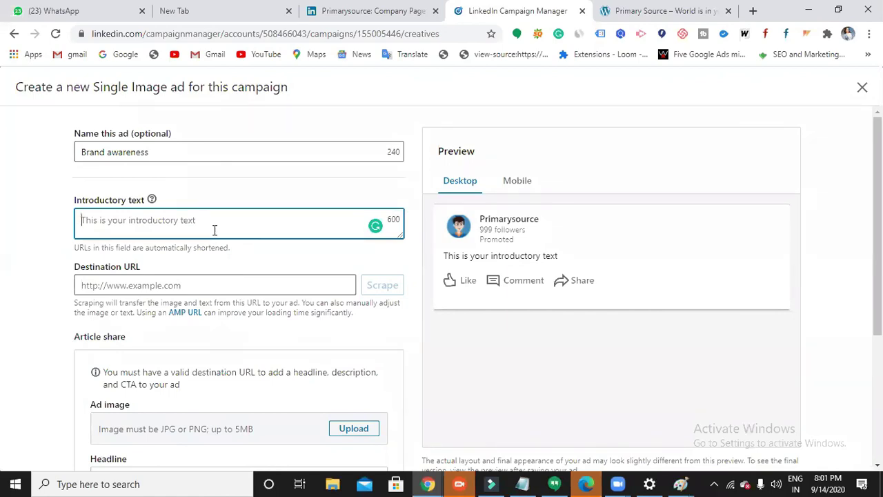
type("Follow primary")
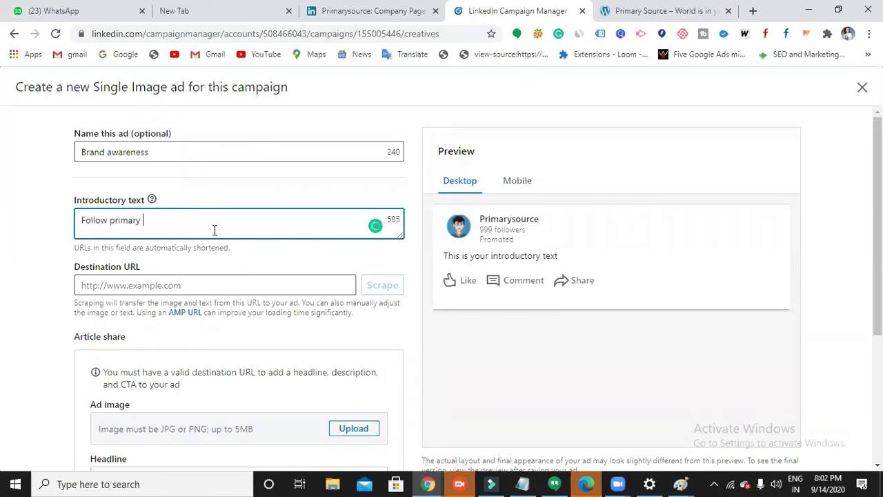
key("BackSpace")
type("sors")
key("BackSpace")
type("urce for more updates")
mouse_move(157, 220)
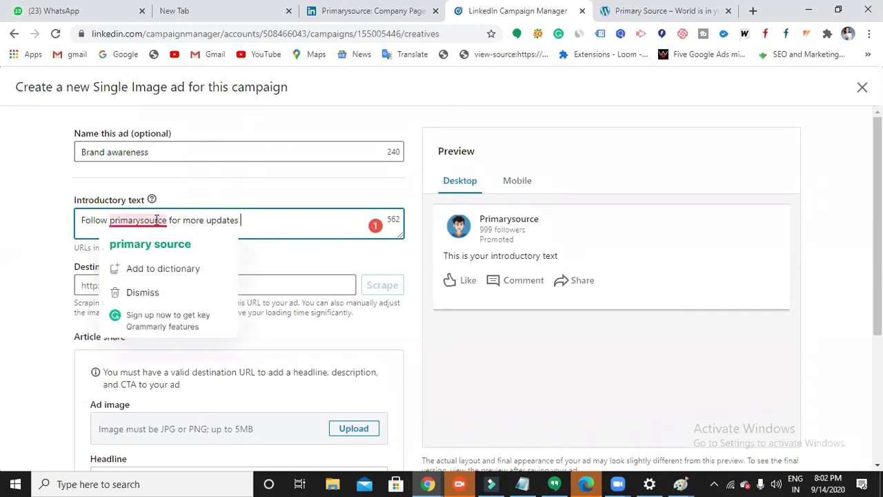
left_click(153, 244)
left_click(203, 290)
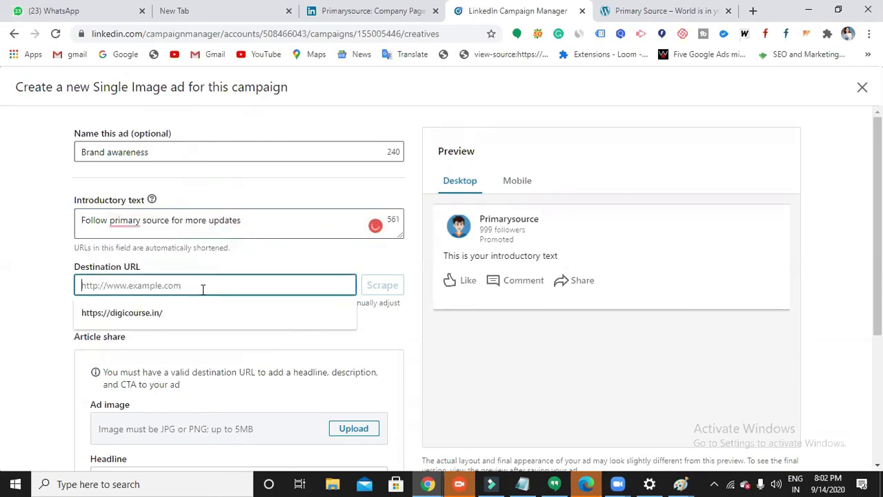
type("http://primarysource.in/")
mouse_move(119, 216)
left_click(131, 252)
left_click(380, 287)
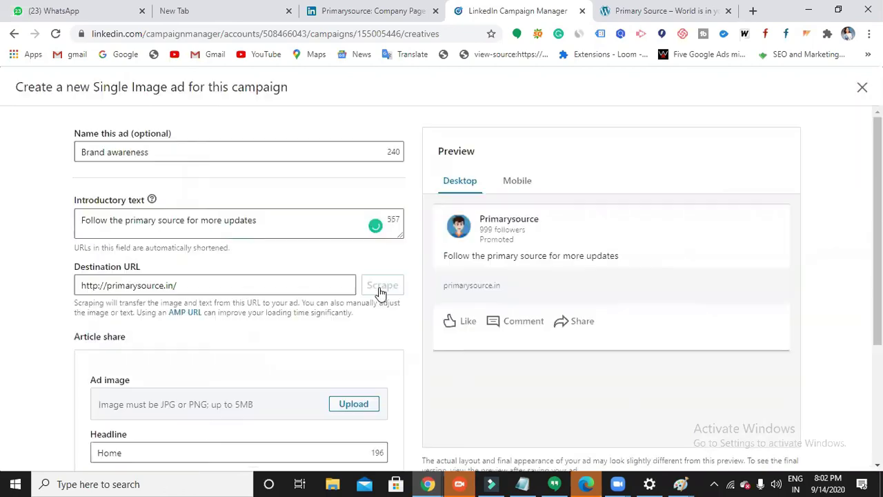
Upload the "Server (1)" PNG from the Downloads folder as the ad image.
scroll(293, 353, "down", 2)
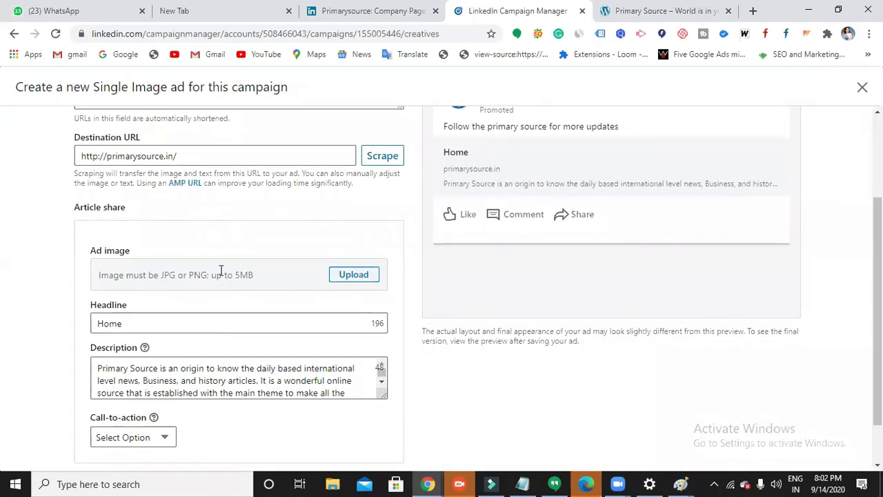
left_click(356, 276)
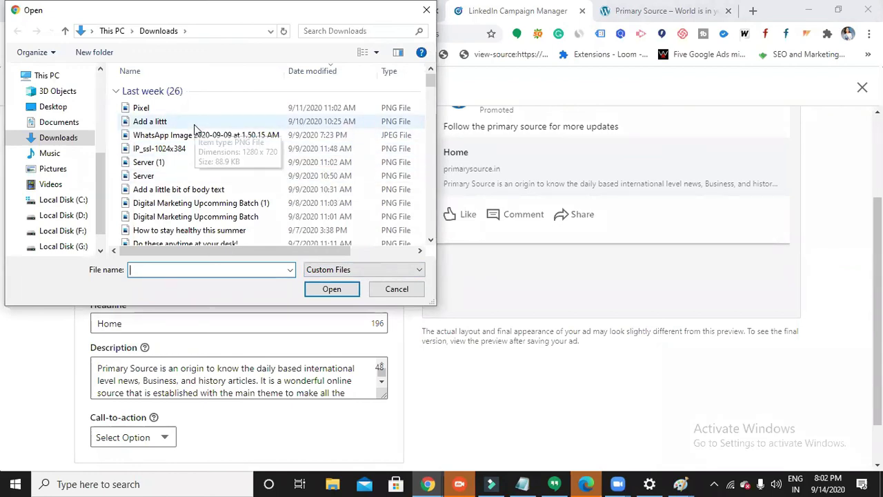
scroll(191, 145, "down", 1)
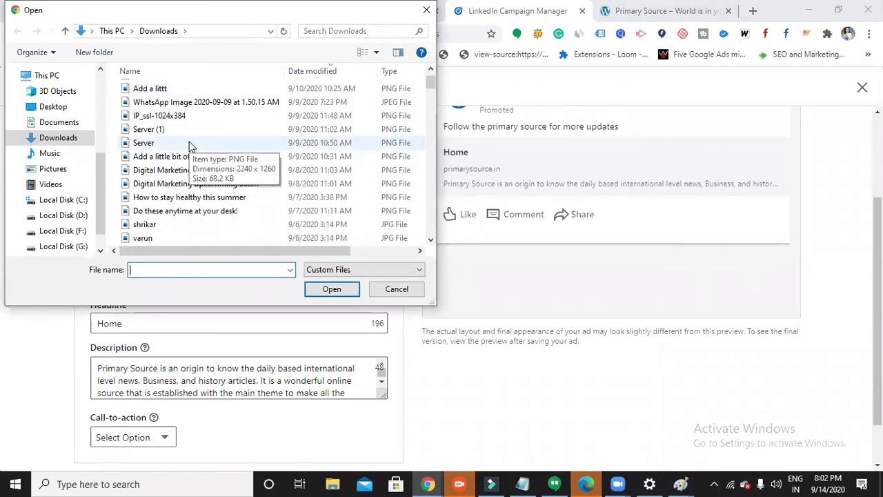
scroll(164, 214, "up", 1)
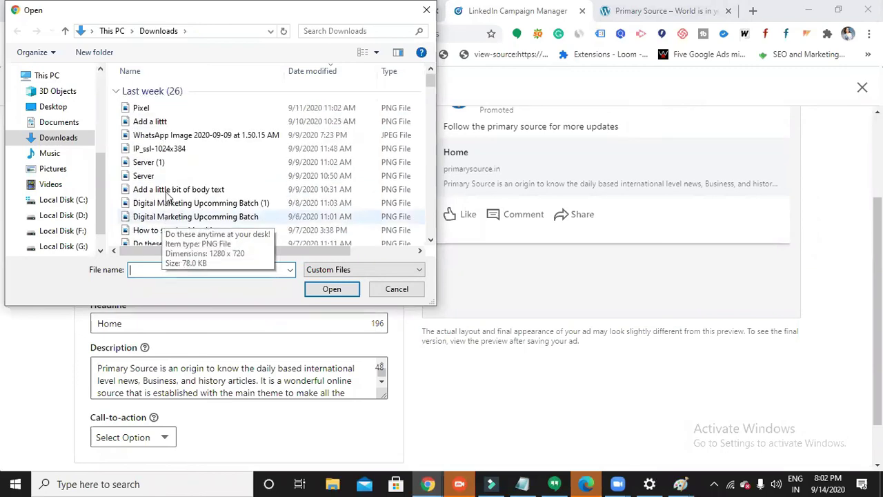
left_click(160, 164)
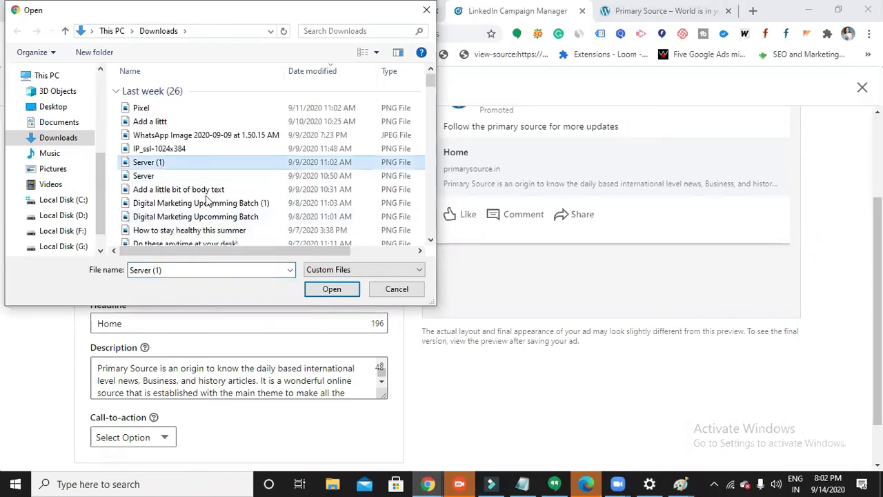
left_click(332, 290)
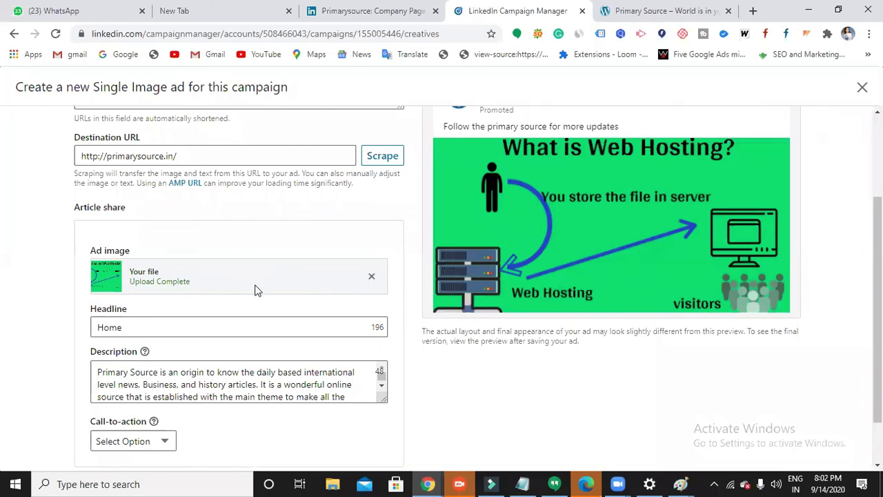
Set the ad's call-to-action to Sign Up.
scroll(259, 291, "down", 1)
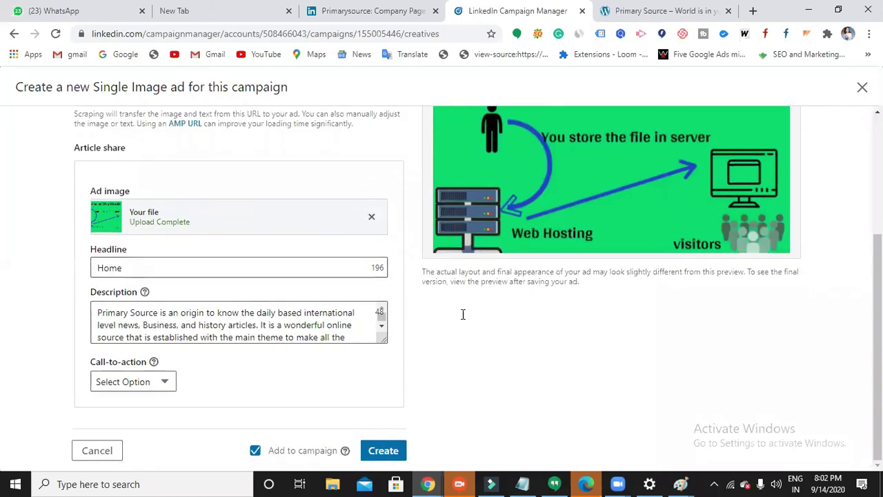
left_click(162, 384)
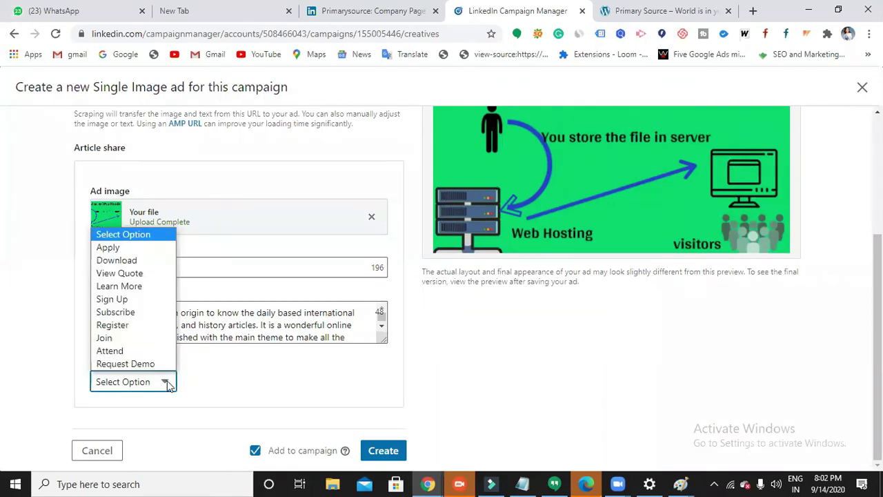
left_click(138, 299)
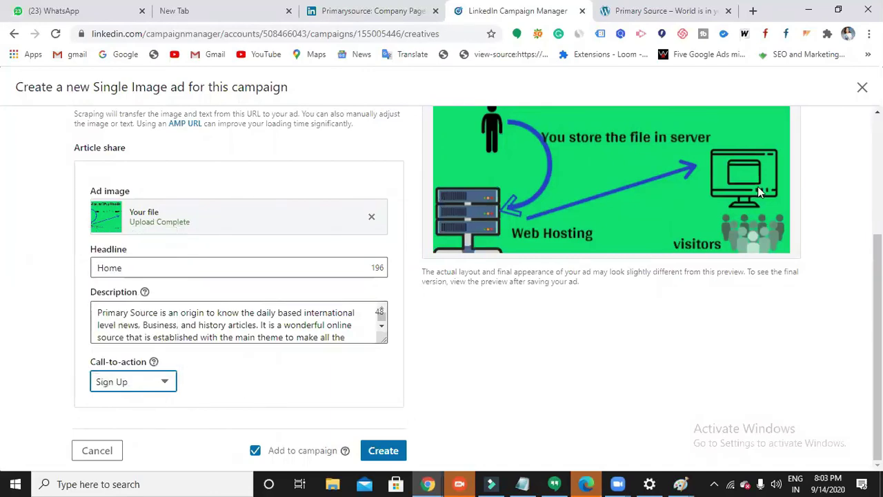
Check the ad's mobile preview and create the ad in the campaign.
scroll(739, 214, "up", 3)
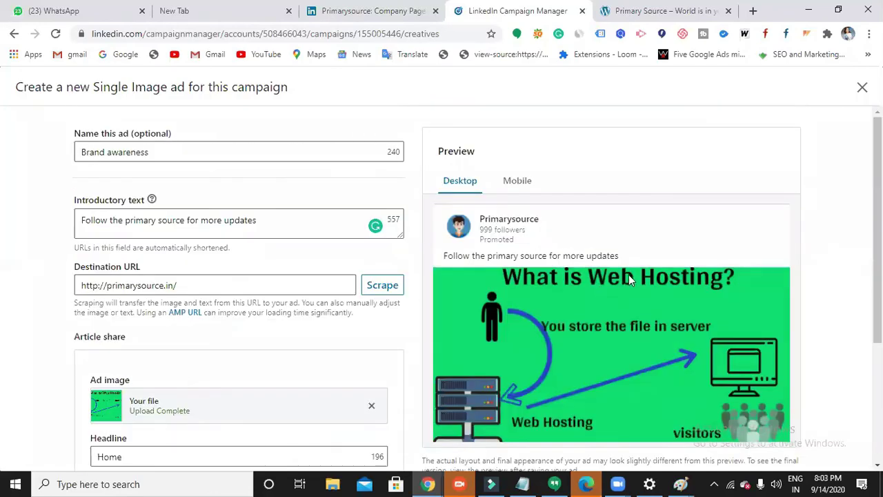
left_click(516, 181)
scroll(713, 344, "down", 1)
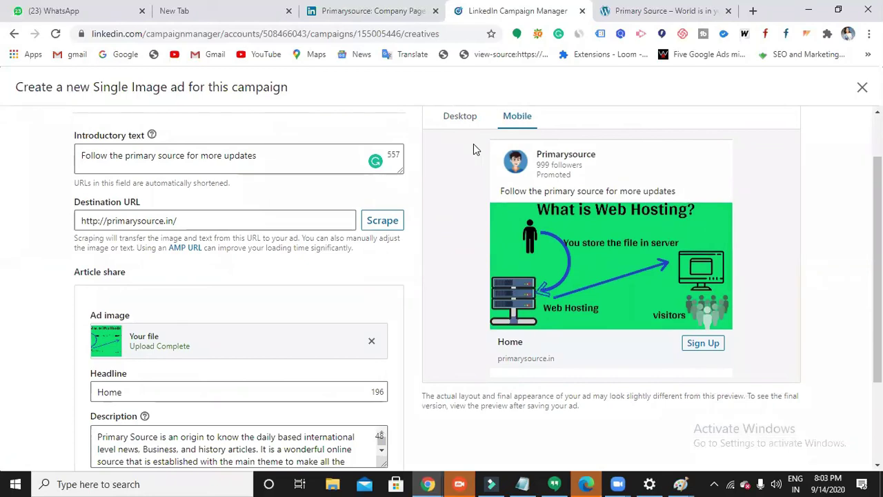
scroll(348, 266, "down", 1)
scroll(348, 266, "down", 2)
key("Return")
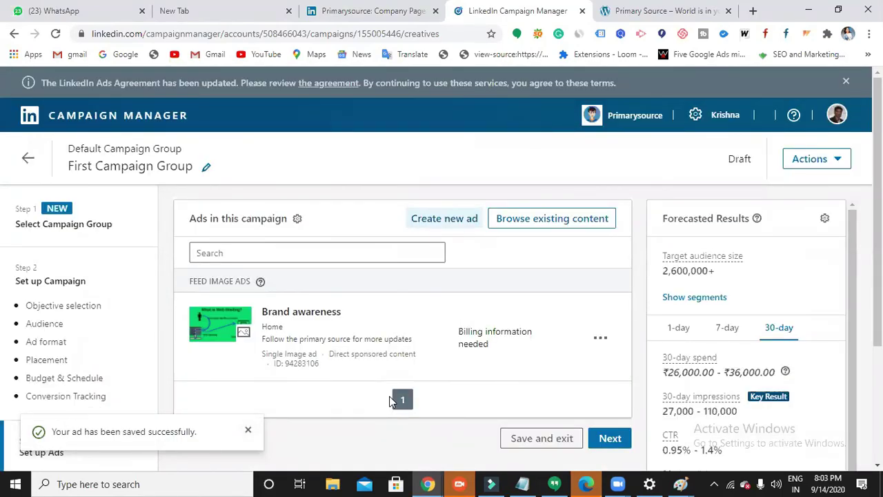
Proceed from the ad setup to the campaign review, check its settings and launch the campaign.
scroll(414, 251, "down", 2)
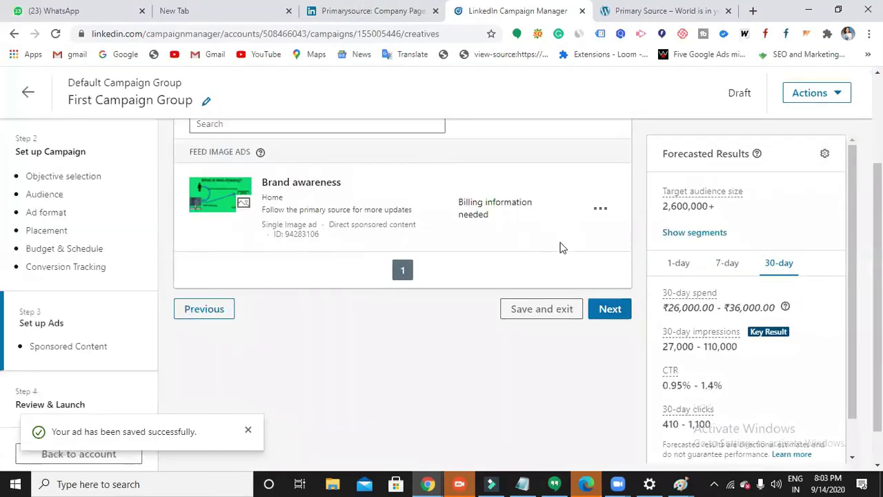
left_click(610, 311)
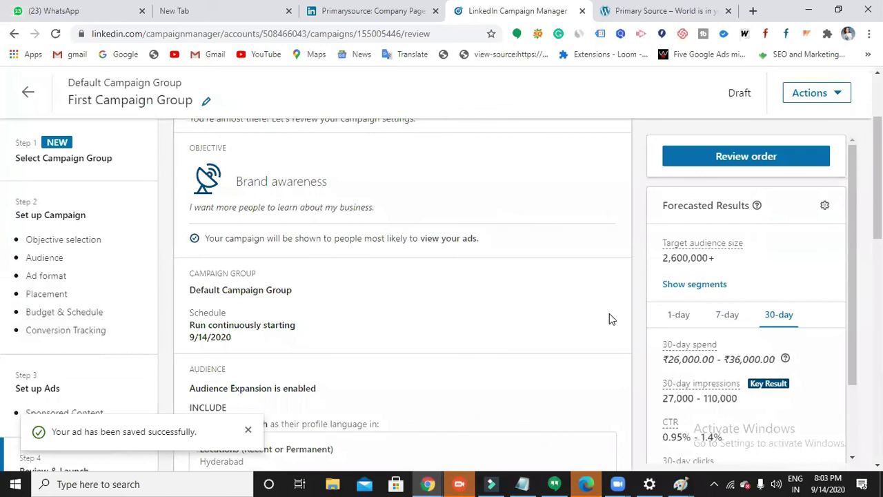
scroll(649, 303, "down", 2)
scroll(483, 302, "down", 8)
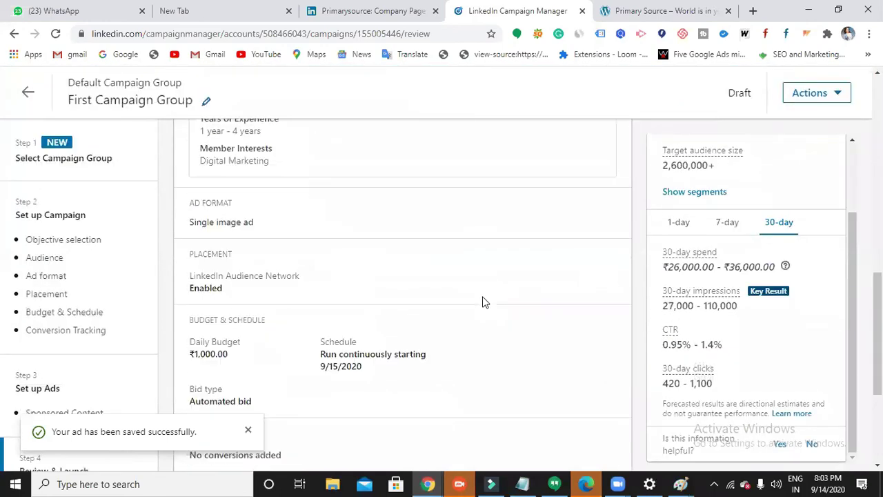
scroll(483, 301, "down", 3)
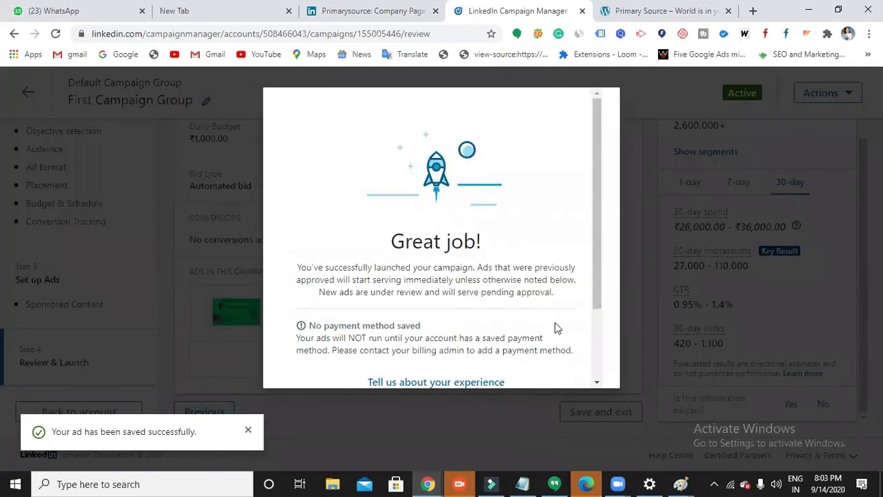
Read through the launch confirmation and go to the account overview.
scroll(437, 290, "down", 3)
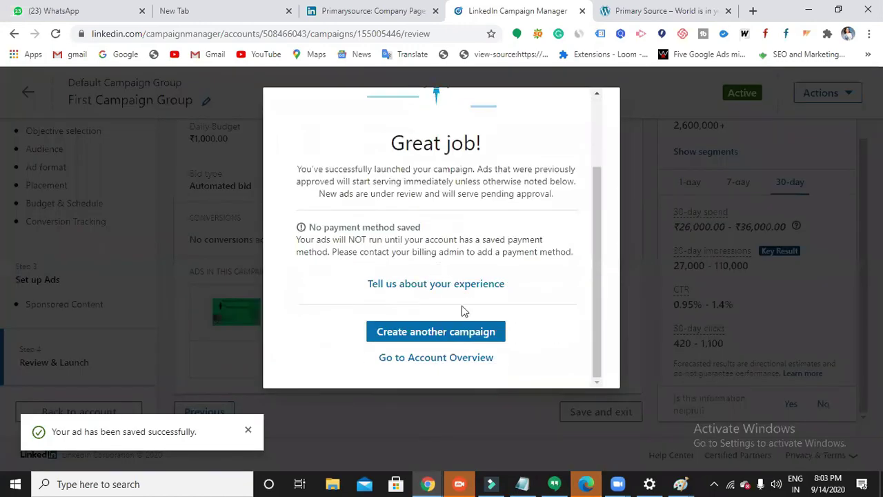
scroll(463, 310, "up", 3)
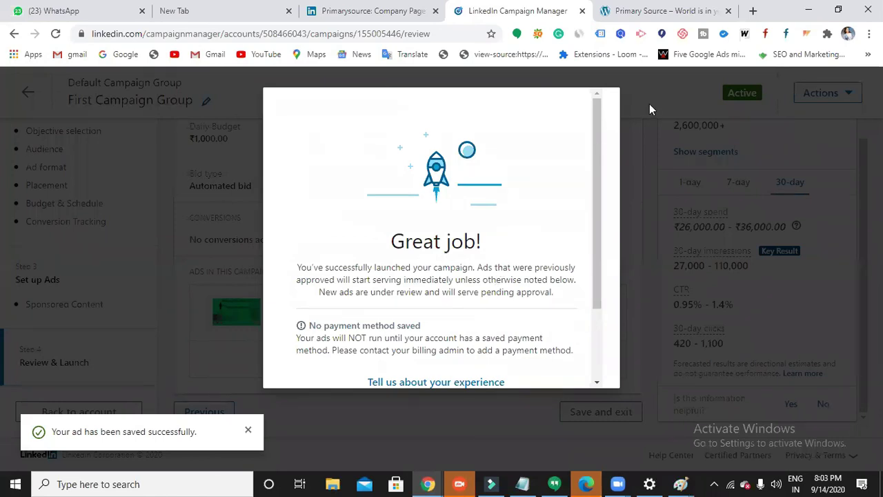
scroll(538, 207, "down", 3)
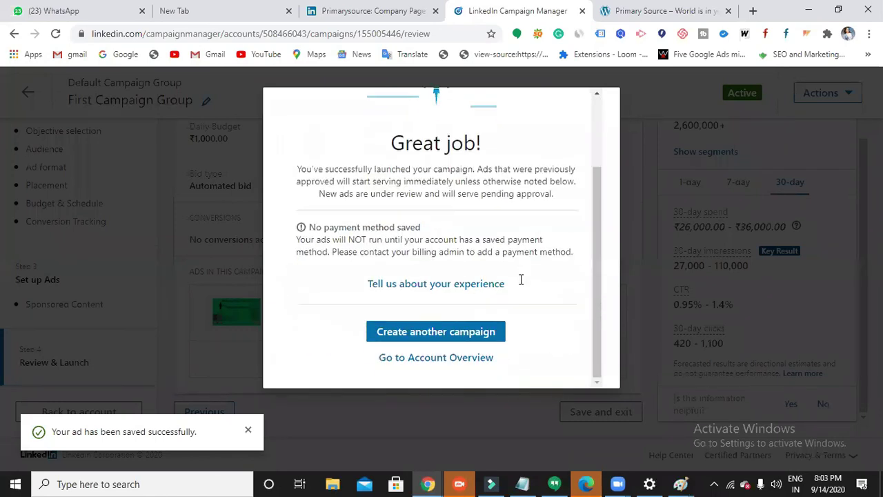
left_click(484, 359)
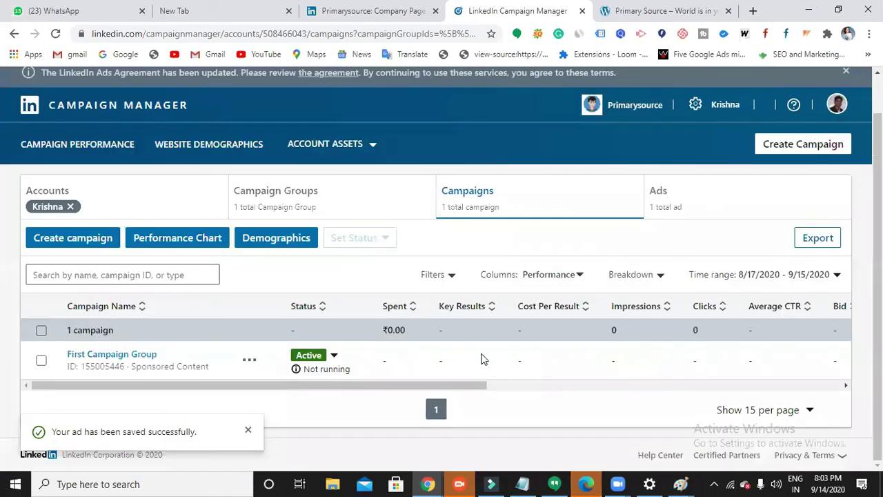